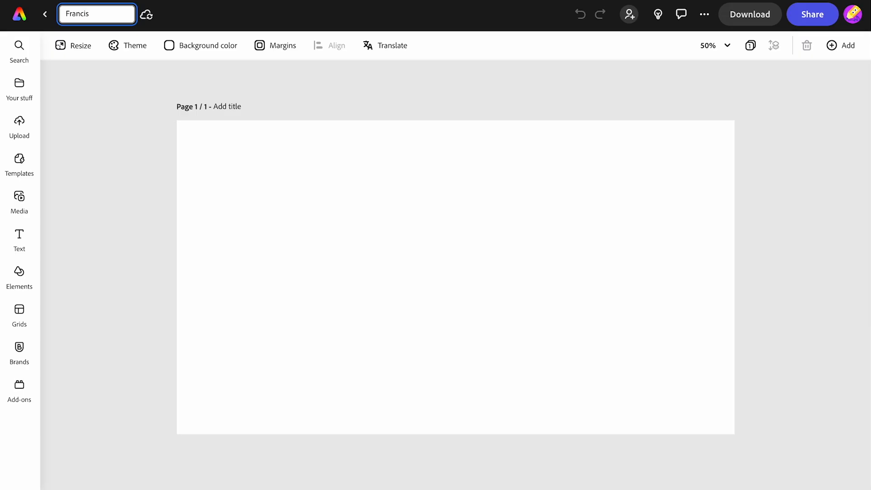
Finish titling the document and add the pale, greyish parchment photo from an "old paper" photo search
key("Escape")
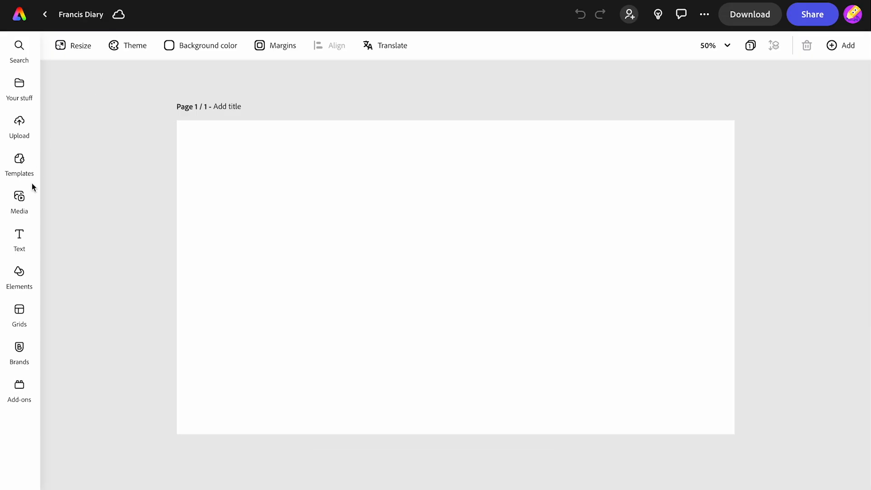
left_click(18, 198)
left_click(93, 76)
left_click(90, 157)
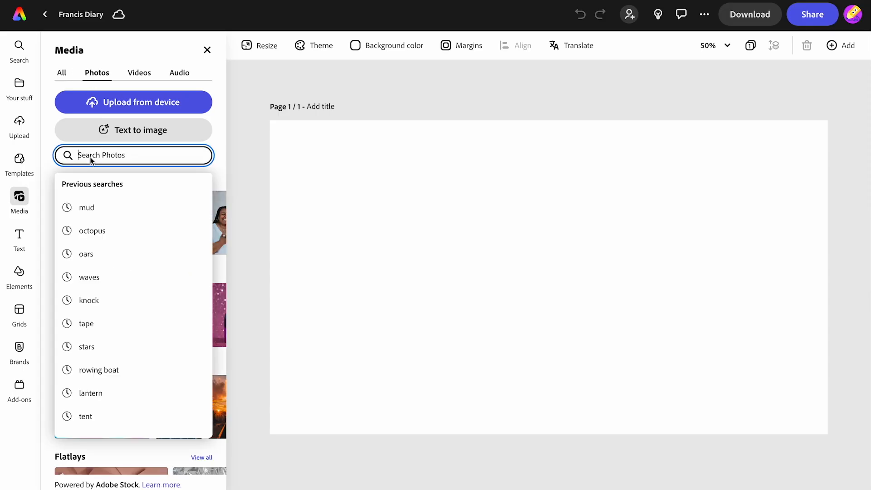
type("old paper")
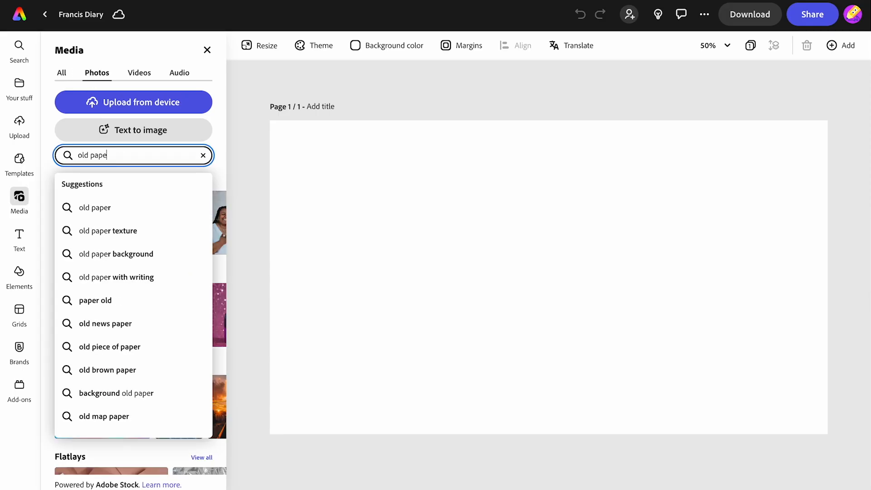
key("Return")
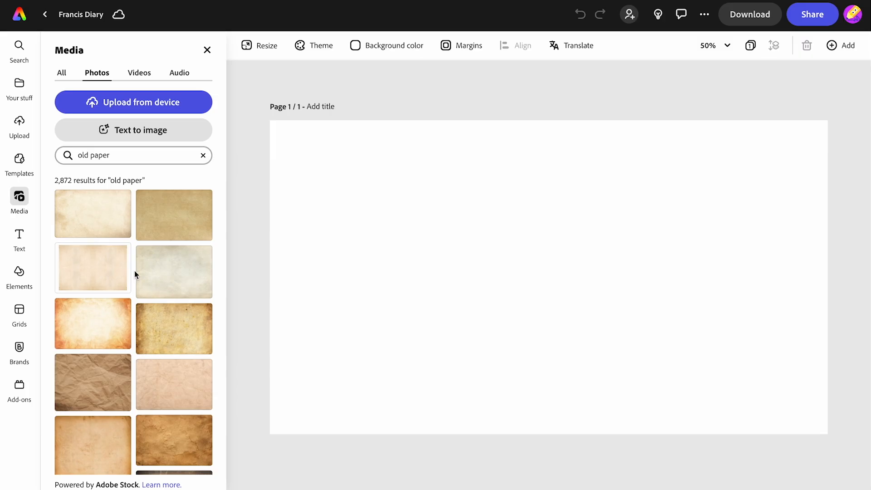
left_click(162, 279)
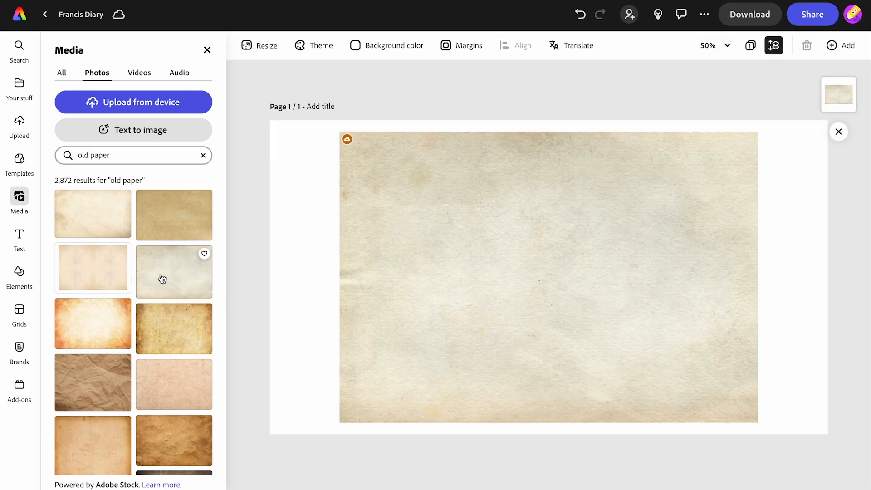
Set the old paper image as the page background
left_click(395, 298)
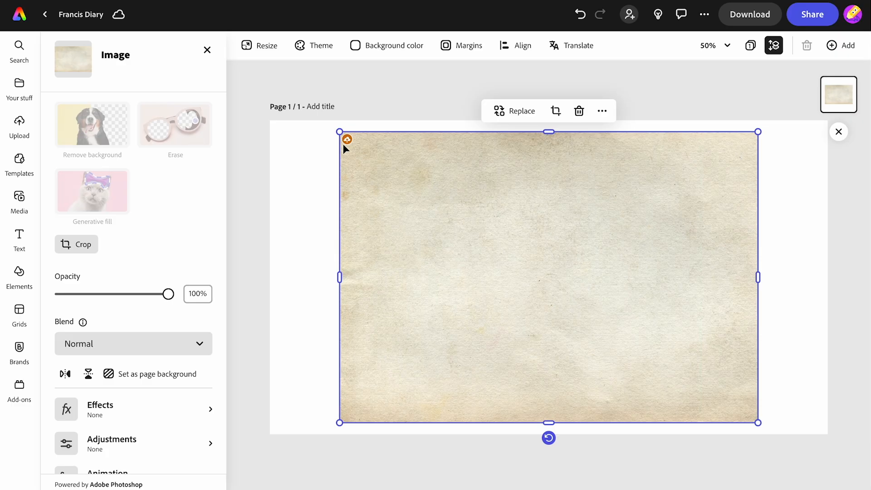
left_click(168, 374)
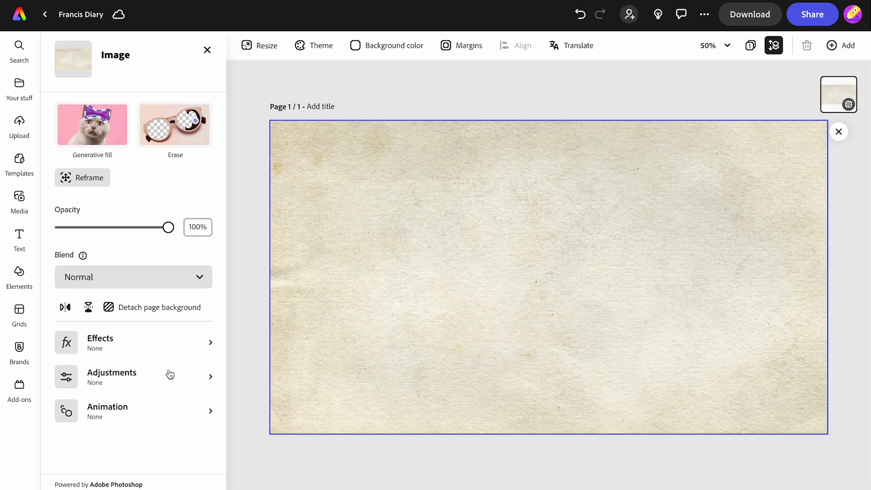
left_click(363, 88)
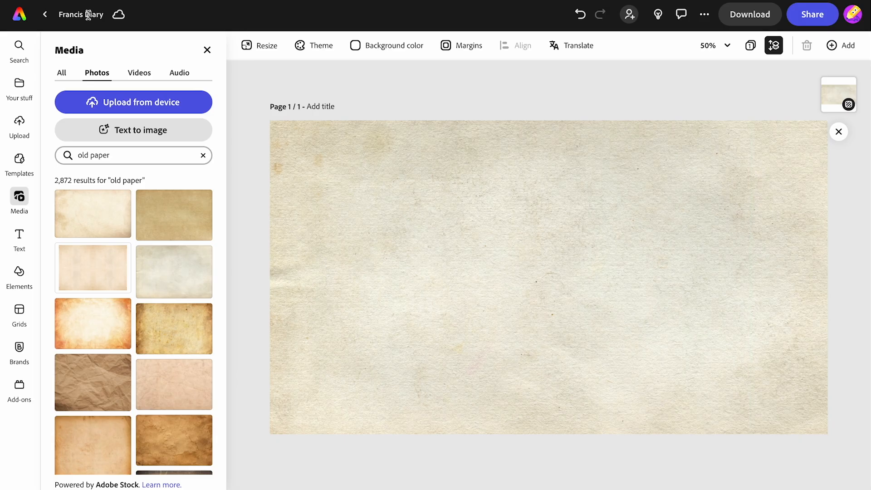
Search the shapes for "line" and add the plain straight line to the page
left_click(18, 273)
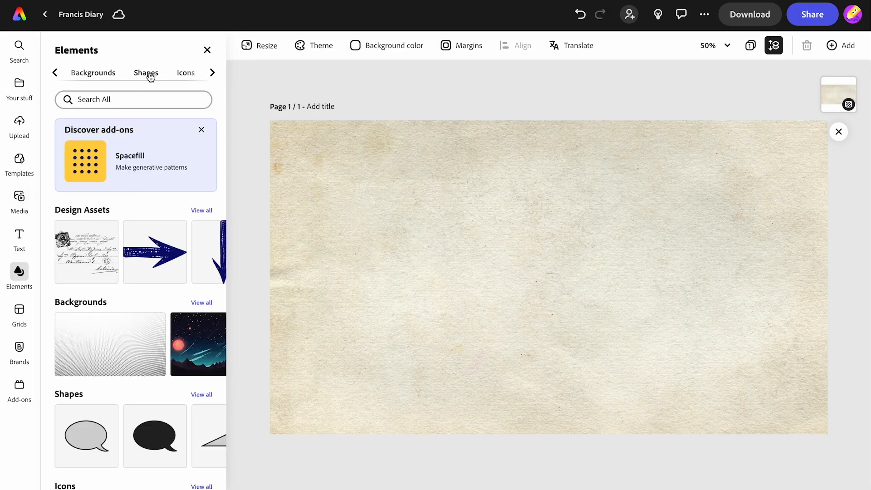
left_click(150, 77)
left_click(131, 96)
type("line")
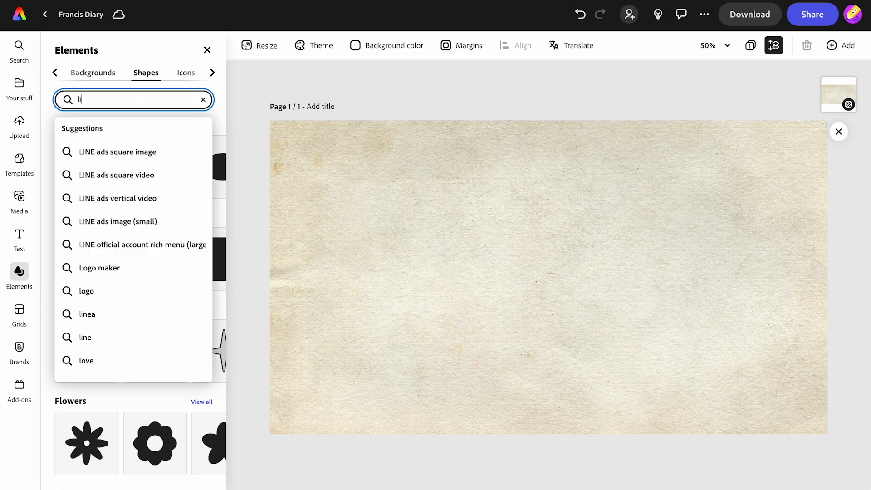
key("Return")
left_click(97, 236)
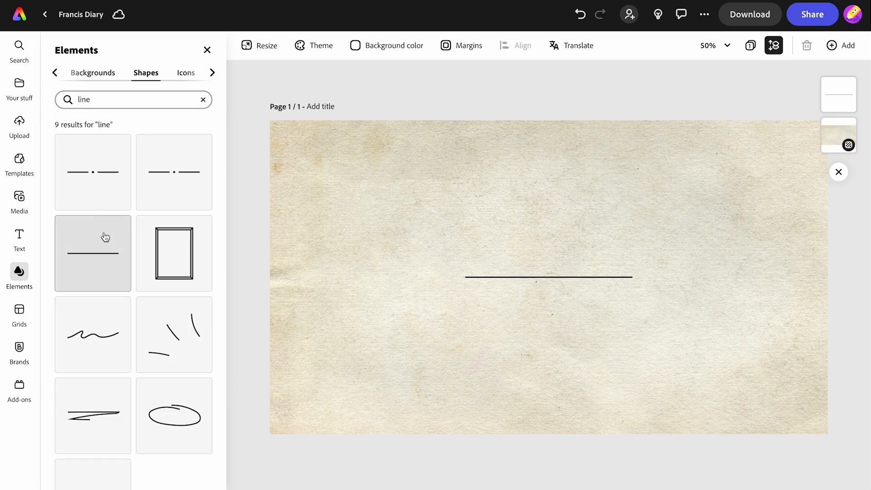
Turn the line into a full-height vertical divider at the page centre and lower its opacity to about 17%
left_click(510, 278)
left_click_drag(548, 292, 512, 283)
left_click_drag(548, 194, 543, 110)
left_click_drag(549, 362, 549, 441)
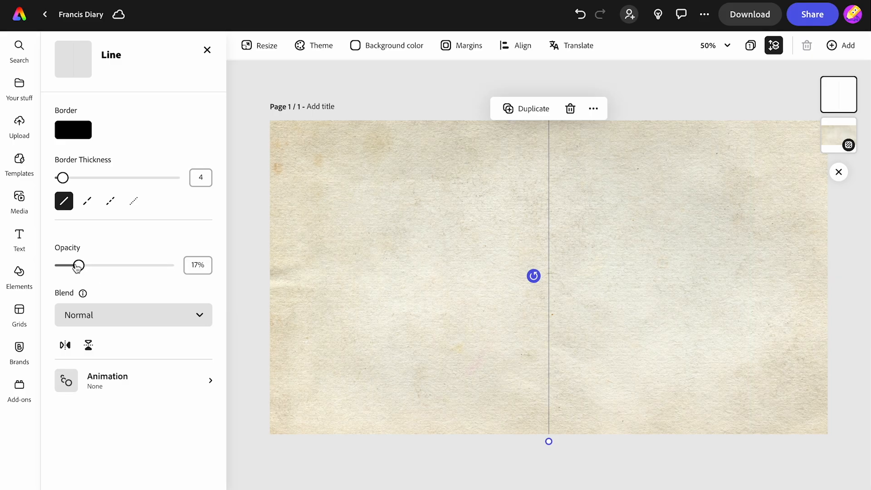
left_click(253, 120)
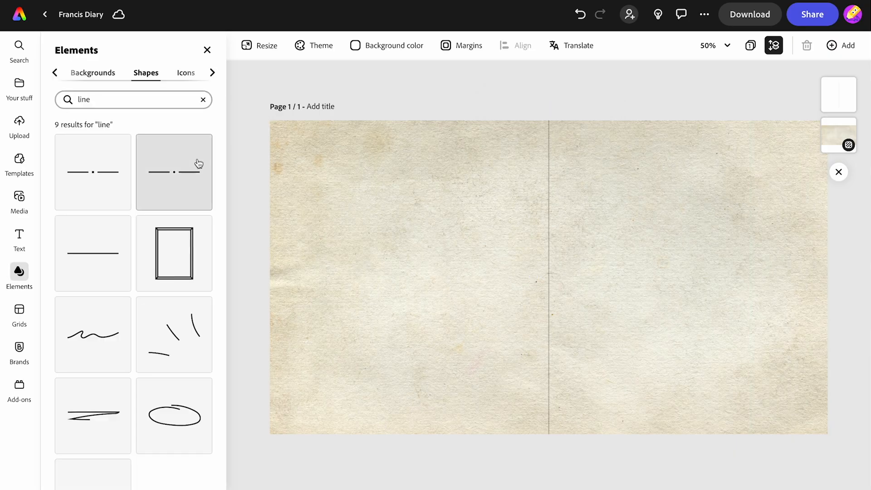
Add the text "I have sneaked out of our tent with my lantern and into the rowing boat" at size 58 near the divider's upper end
left_click(19, 235)
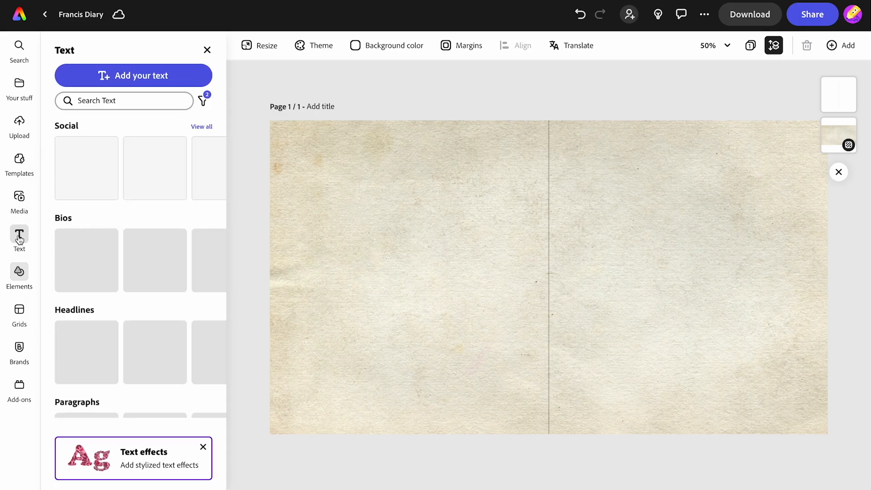
left_click(102, 74)
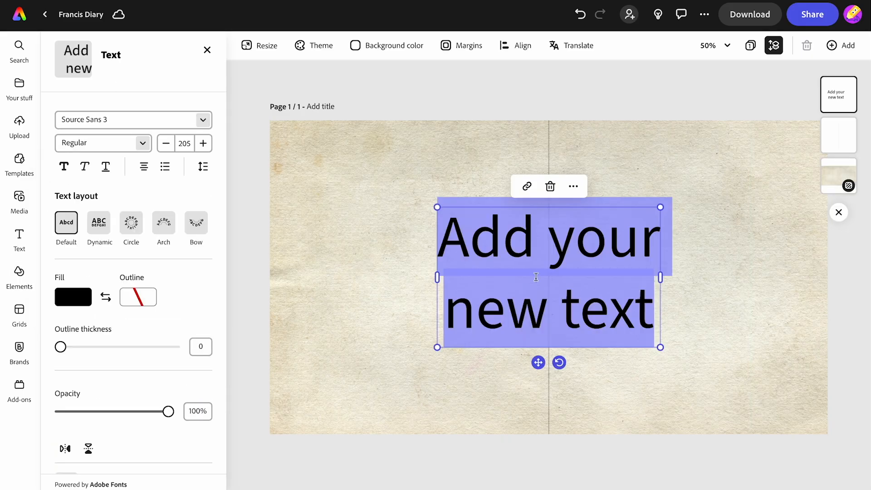
type("I have sneaked out of our tent with my lantern and into the rowing boat")
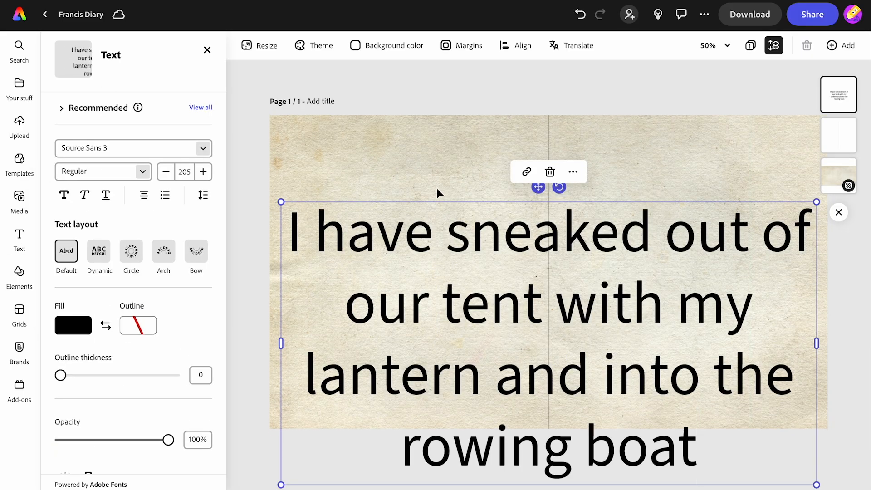
left_click_drag(281, 202, 643, 450)
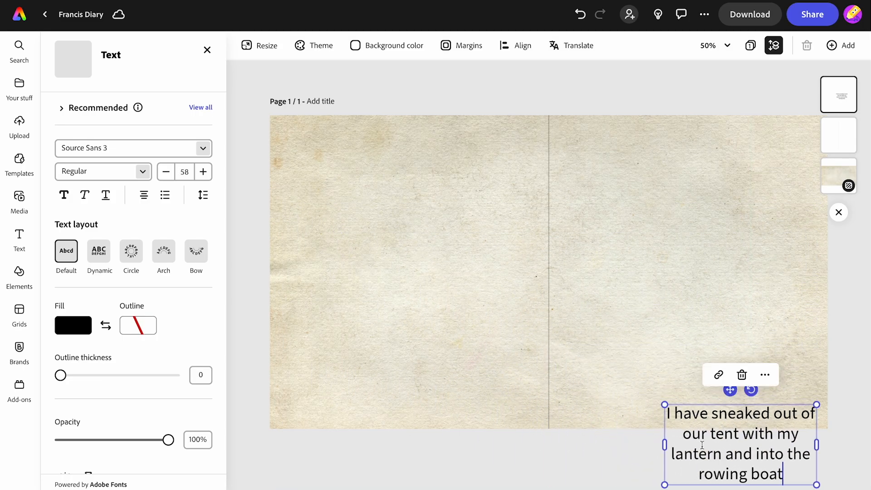
left_click_drag(735, 390, 452, 113)
left_click(486, 96)
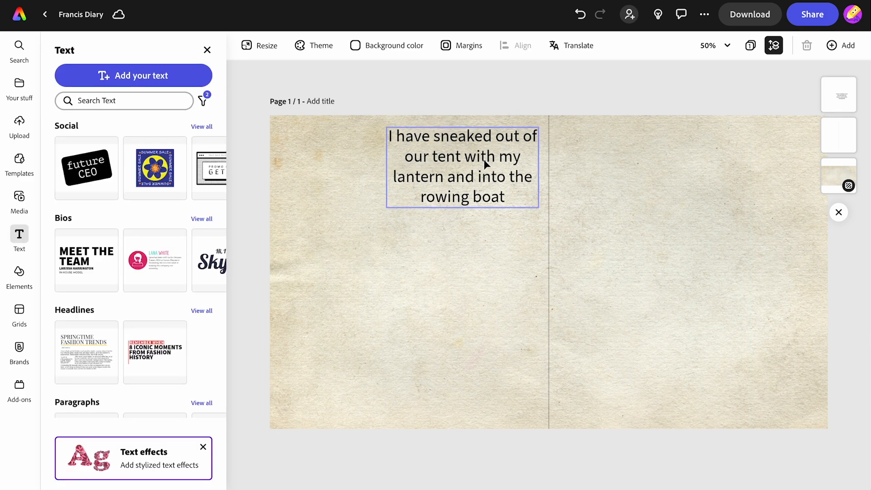
Set the text's font to Adobe Handwriting Tiffany at size 41 and tilt the block slightly clockwise
left_click(484, 159)
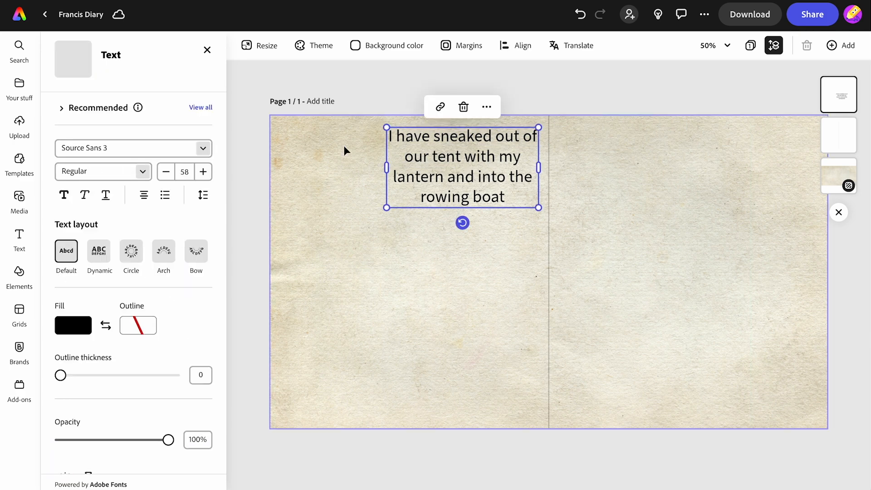
left_click(111, 150)
type("handwri")
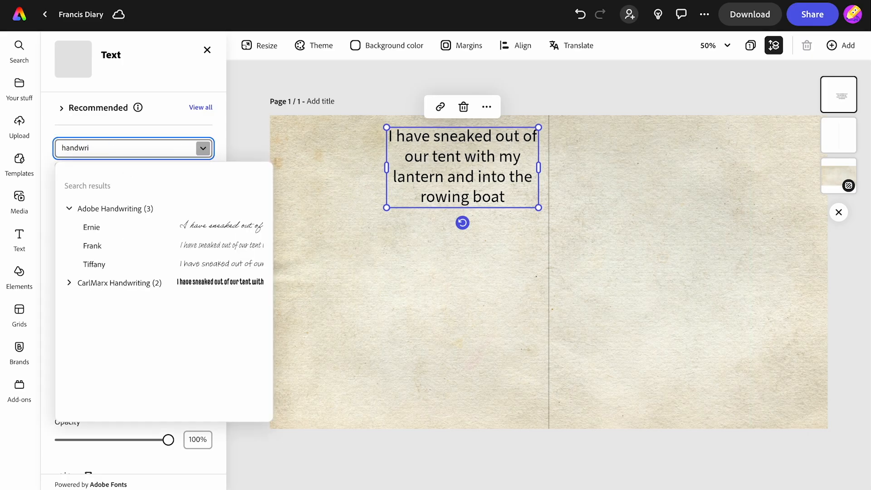
left_click(96, 264)
left_click_drag(462, 222, 469, 182)
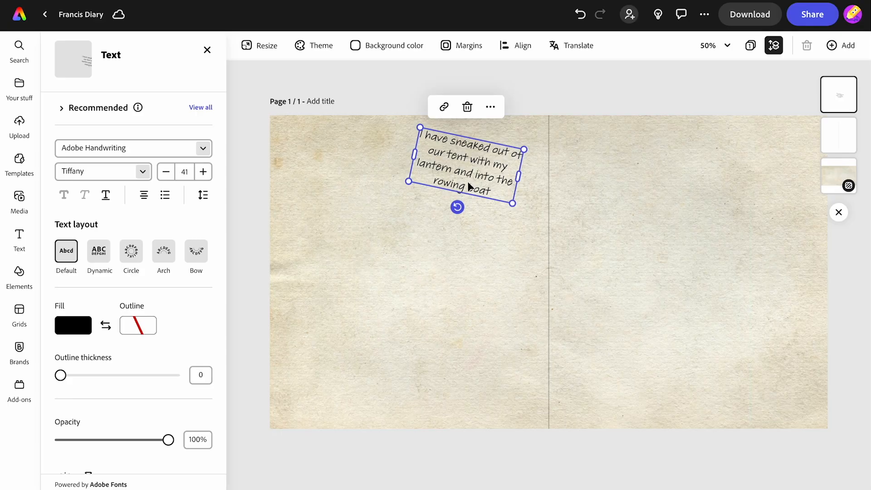
Duplicate the text block five times, spreading two copies over the left half and three over the right, with only the middle-left copy tilted
left_click(498, 107)
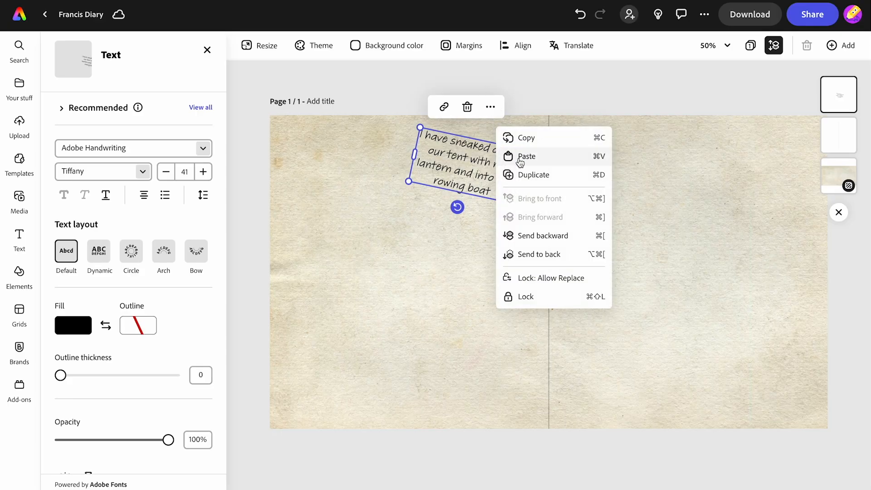
left_click(530, 173)
left_click_drag(481, 172, 747, 152)
left_click(366, 202)
left_click(389, 271)
left_click(490, 332)
left_click(504, 195)
left_click(783, 107)
left_click(778, 175)
left_click_drag(759, 180, 693, 377)
left_click(648, 210)
left_click(648, 276)
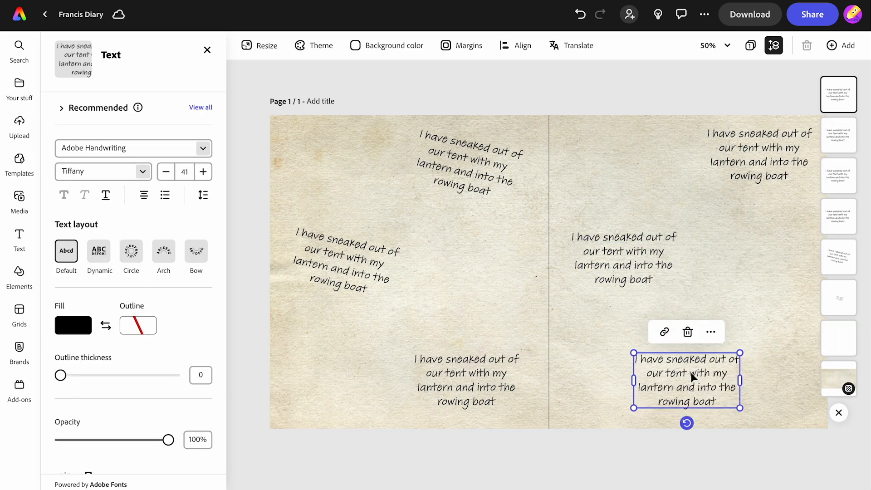
Replace the middle-left note's text with "Out on the lake, the moon and the stars are like nothing I've ever seen before tonight."
double_click(354, 271)
left_click(470, 0)
left_click(577, 2)
type("Out on the lake, the moon and the stars are like nothing I've ever seen before tonight.")
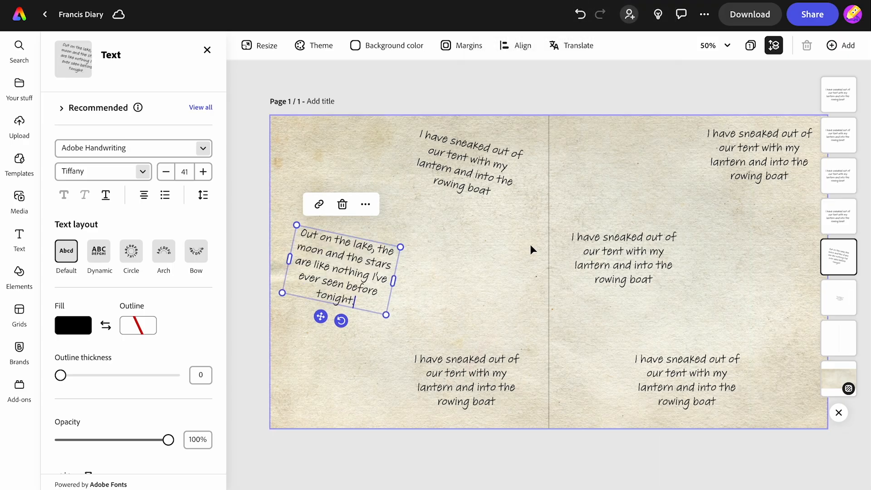
Change the lower-left note to "It feels like someone or something is knocking on the bottom of the boat... I'M TERRIFIED!!!!!!!!!!!!" and widen its text box
double_click(473, 375)
left_click(470, 1)
left_click(563, 15)
type("It feels like someone or something is knocking on the bottom of the boat... I'M TERRIFIED!!!!!!!!!!!!")
left_click_drag(412, 395, 388, 394)
Change the upper-right note to "My lantern and my oars just fell into the lake. I am trapped!" and enlarge it to size 46
double_click(759, 156)
left_click(470, 1)
left_click(563, 20)
type("My lantern and my oars just fell into the lake. I am trapped!")
left_click_drag(706, 169, 692, 174)
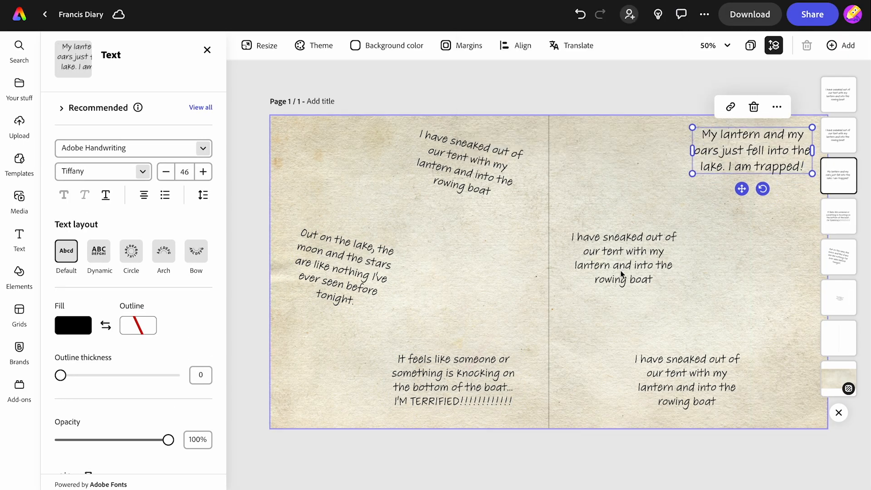
Change the middle-right note to "I can see tentacles coming out of the water. It looks like a giant octopus. HELP!!!!!!!!!!!!!!!" and tilt it counterclockwise
double_click(622, 274)
type("I can see tentacles coming out of the water. It looks like a giant octopus. HELP!!!!!!!!!!!!!!!")
left_click_drag(680, 265, 698, 265)
left_click_drag(645, 305, 653, 298)
Replace the lower-right note's text with "I DID KNOCK FIRST", enlarge it to size 68 and place it near the page's lower edge
double_click(654, 360)
type("I DID KNOCK FIRST")
left_click_drag(634, 366, 563, 374)
left_click_drag(636, 393, 677, 430)
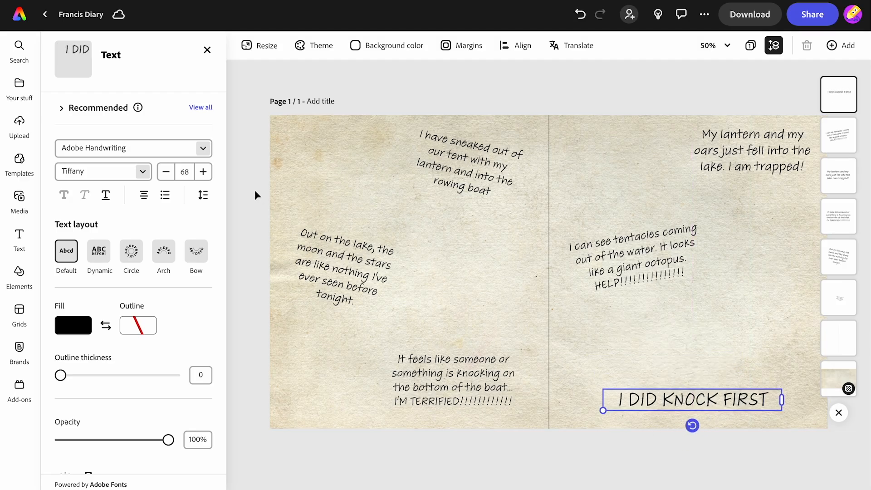
Add the orange-and-green tent from a "tent" design asset search and place it, slightly enlarged, in the page's upper-left corner
left_click(19, 274)
left_click(55, 73)
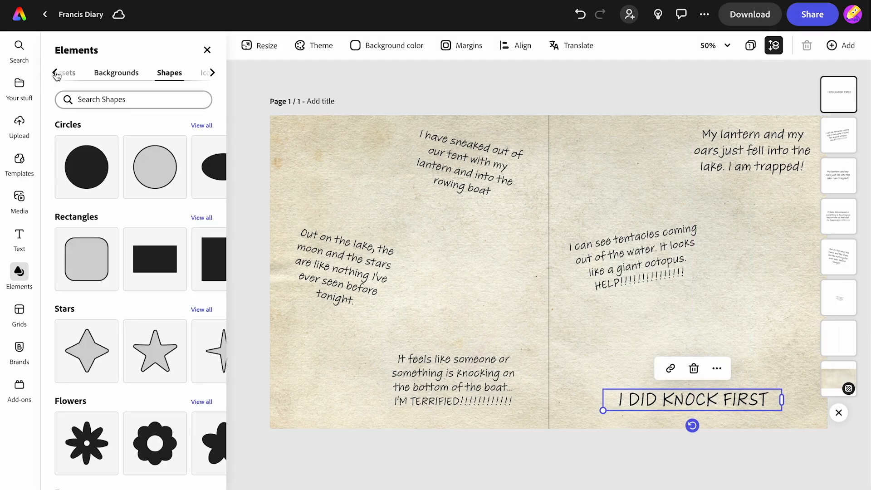
left_click(91, 74)
left_click(89, 98)
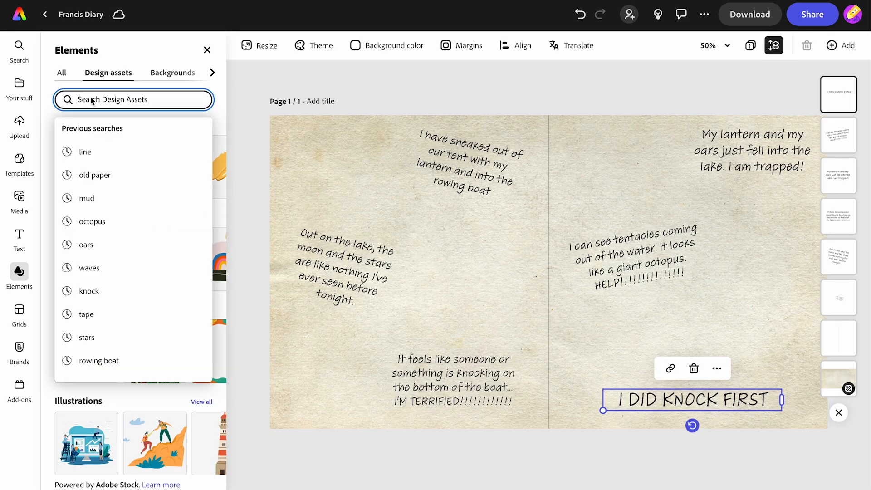
type("tent")
key("Return")
left_click(102, 269)
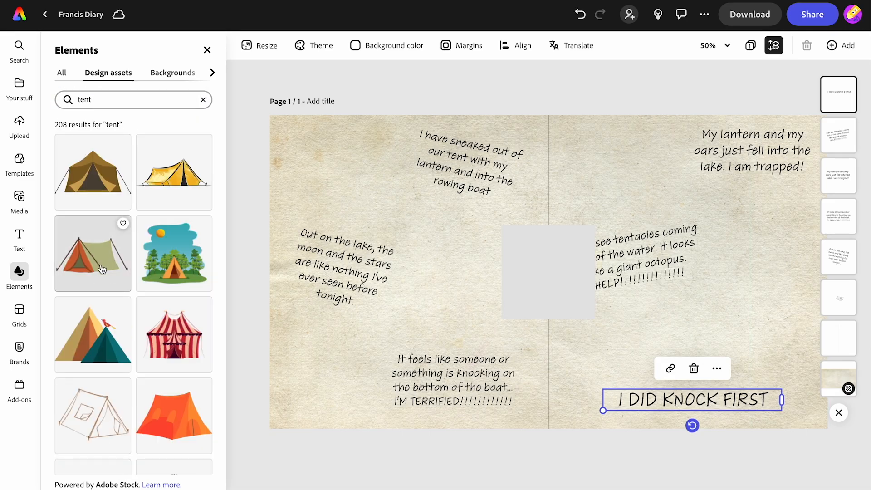
left_click_drag(531, 277, 308, 157)
left_click_drag(370, 195, 386, 212)
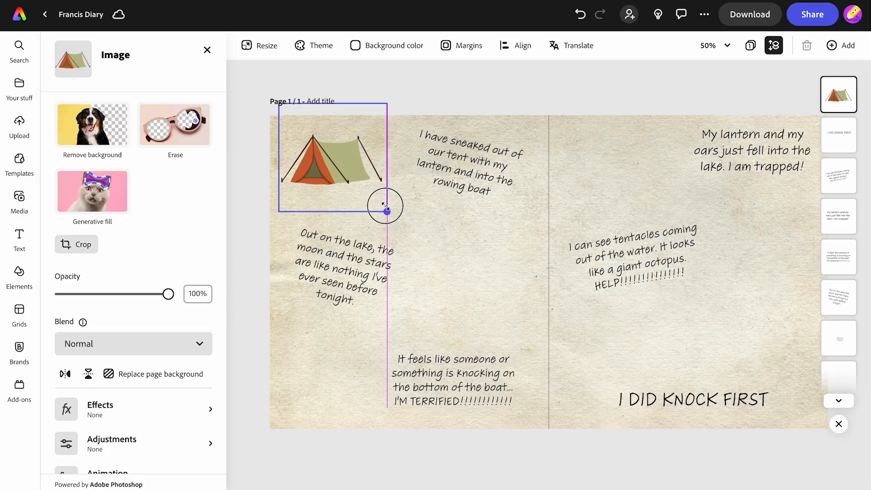
Add the blue lantern from a "lantern" design asset search and place it, scaled down, beside the tent
left_click(207, 49)
left_click(203, 99)
type("lantern")
key("Return")
left_click_drag(91, 247, 362, 162)
left_click_drag(422, 212, 408, 198)
left_click_drag(383, 169, 383, 177)
Search the design assets for "rowing boat" and add the red-striped boat with the life ring to the page
left_click(10, 281)
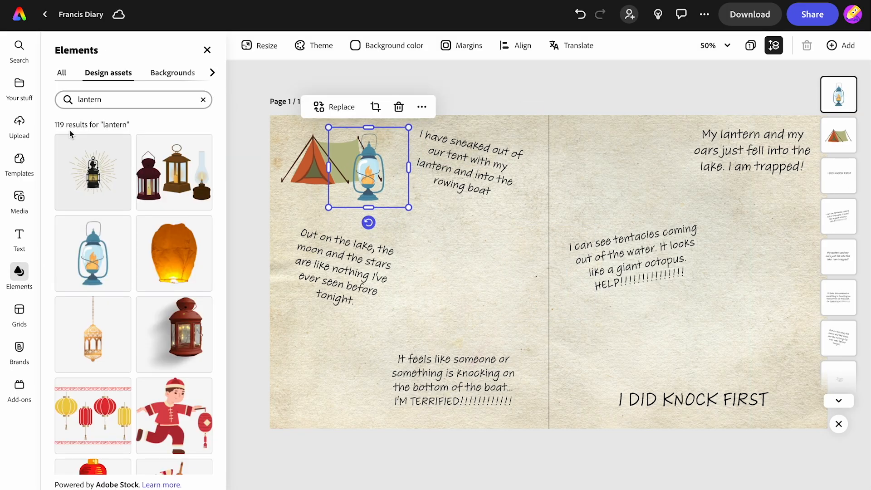
left_click(203, 100)
type("rw")
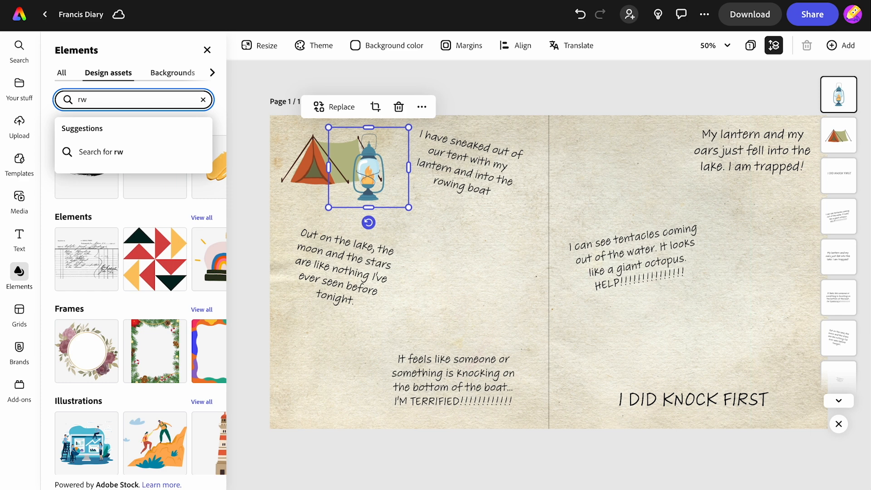
key("BackSpace")
type("owing boar")
key("Return")
scroll(134, 369, "down", 10)
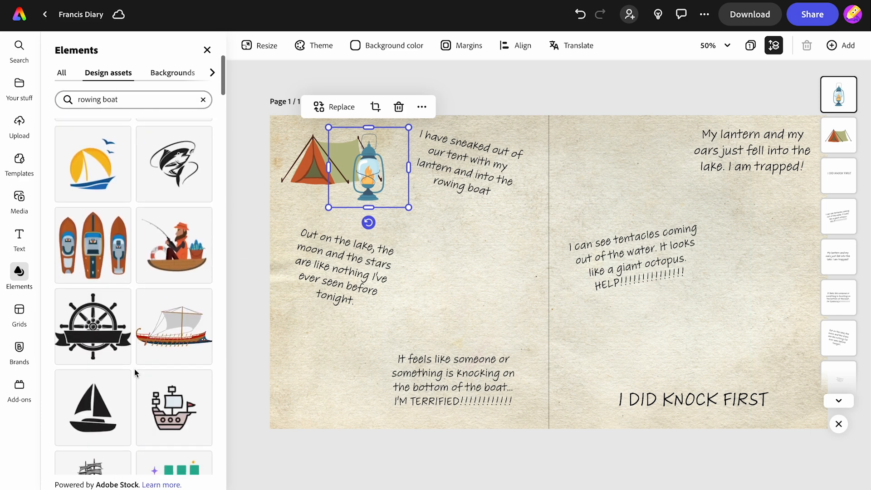
scroll(134, 369, "down", 5)
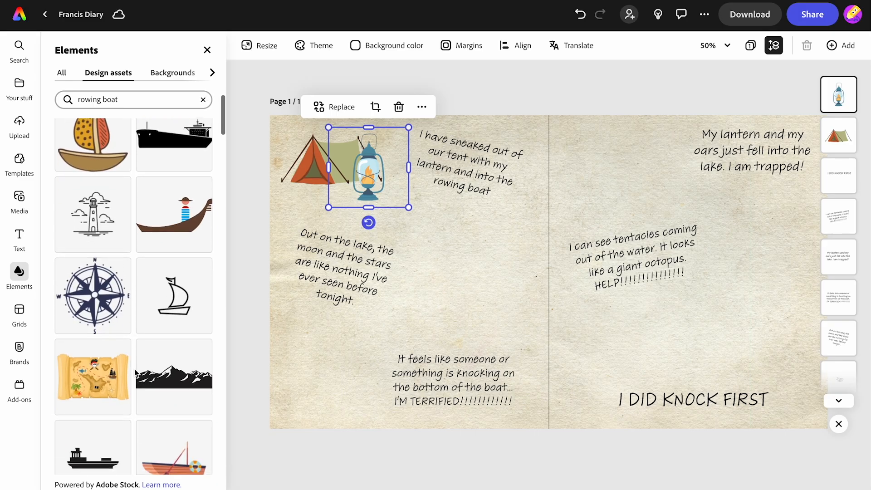
left_click(158, 364)
left_click(524, 278)
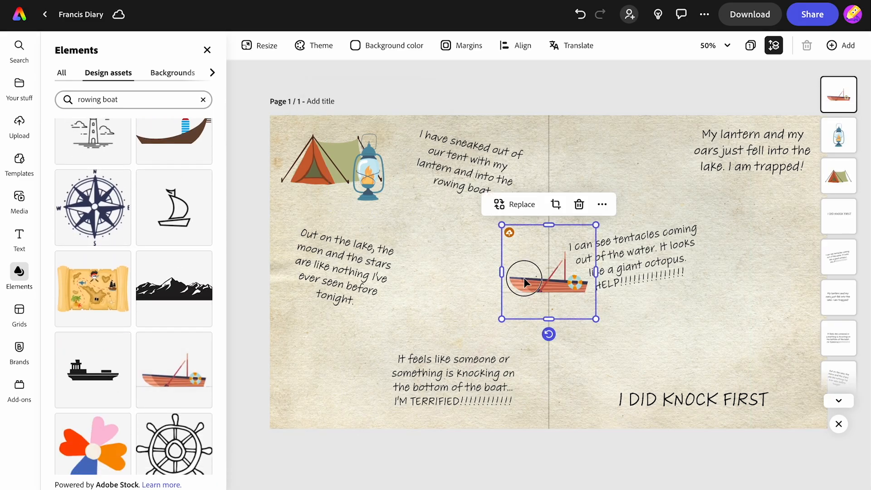
Enlarge the rowing boat, place it beneath the "I have sneaked out" note and send it to the back
left_click_drag(501, 224, 434, 160)
left_click_drag(518, 268, 465, 207)
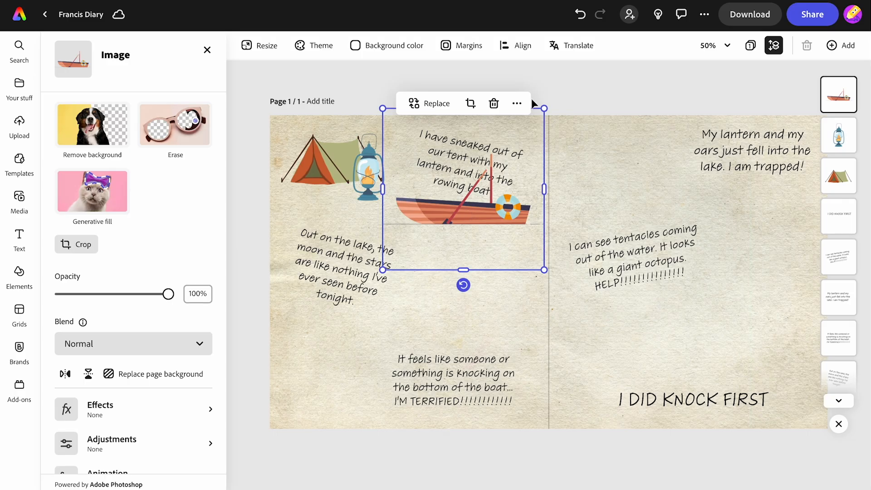
left_click(517, 104)
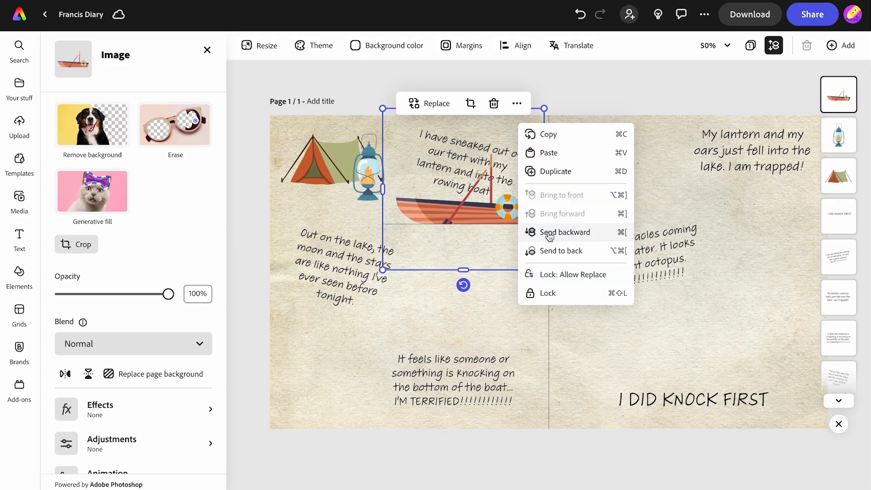
left_click(554, 249)
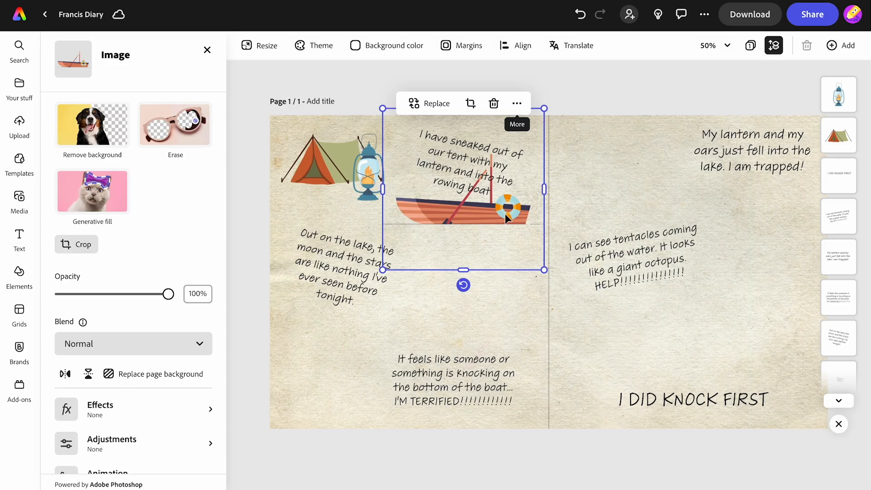
left_click(409, 326)
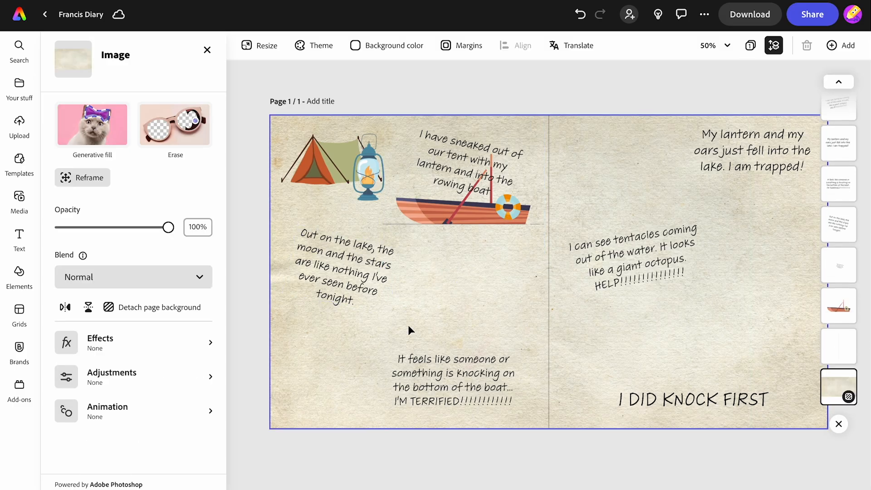
Search the stock photos for "stars" and add the purple cloudy night-sky photo to the page
left_click(19, 200)
left_click(73, 154)
type("stars")
key("Return")
scroll(154, 335, "down", 10)
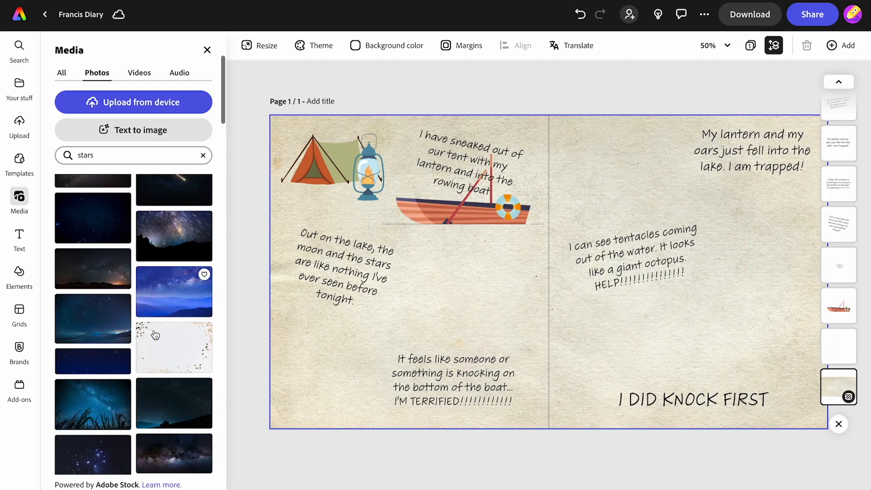
scroll(156, 333, "down", 2)
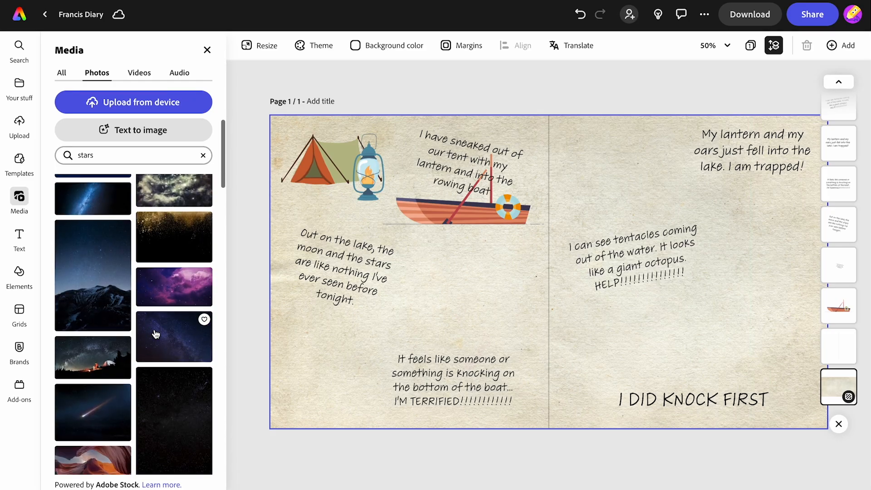
left_click(171, 285)
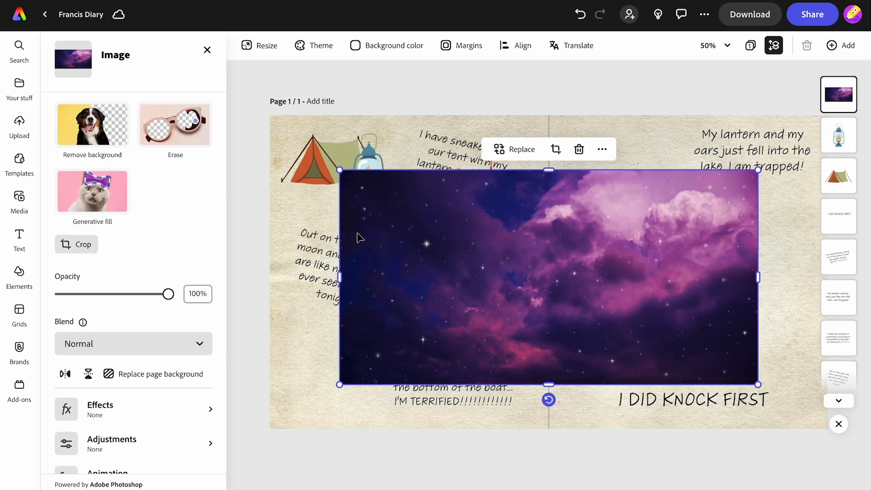
Trim the night-sky photo's left side, tilt it slightly clockwise, and shrink it to fit above the "It feels like someone" note
left_click_drag(340, 277, 413, 277)
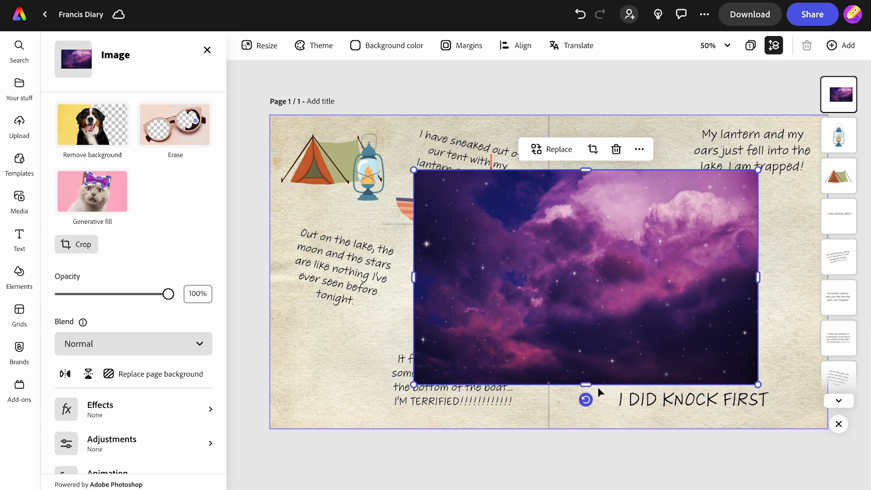
left_click_drag(586, 399, 576, 401)
left_click_drag(622, 346, 559, 348)
left_click_drag(685, 399, 462, 232)
left_click_drag(423, 194, 475, 283)
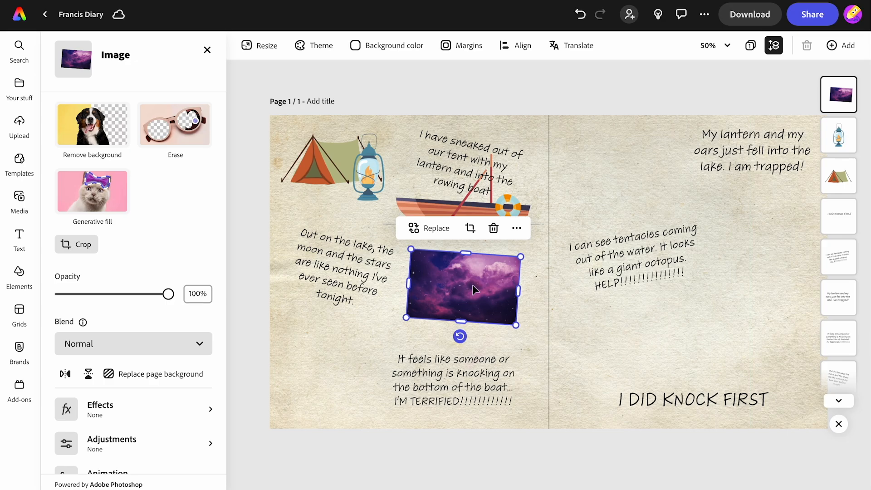
Add the beige tape strip from a "tape" design asset search and place it, scaled down, over the night-sky photo's top edge
left_click(15, 271)
left_click(91, 100)
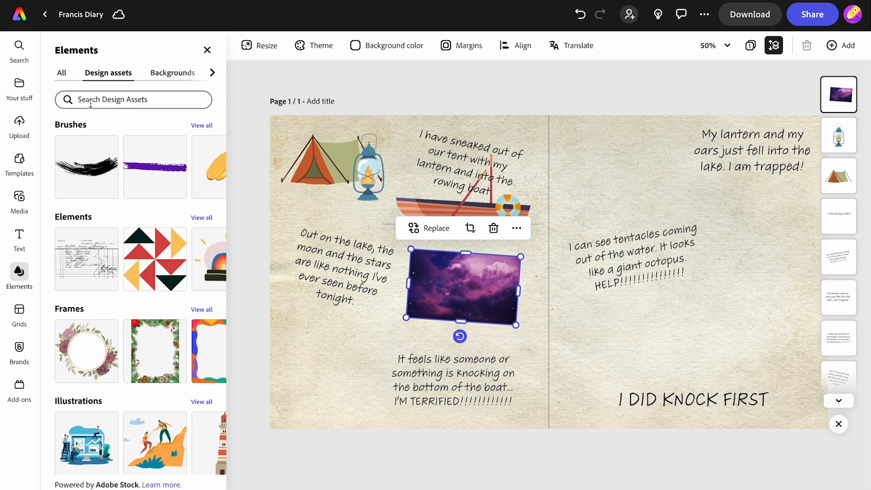
type("tape")
key("Return")
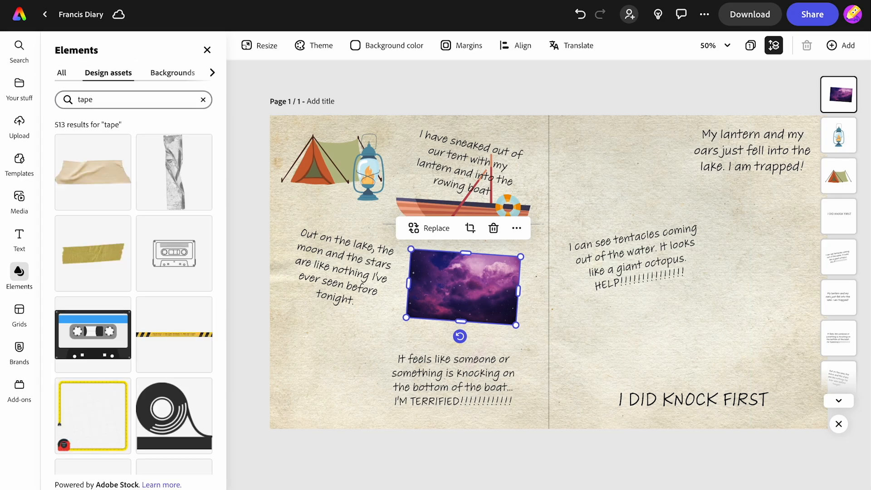
left_click(90, 184)
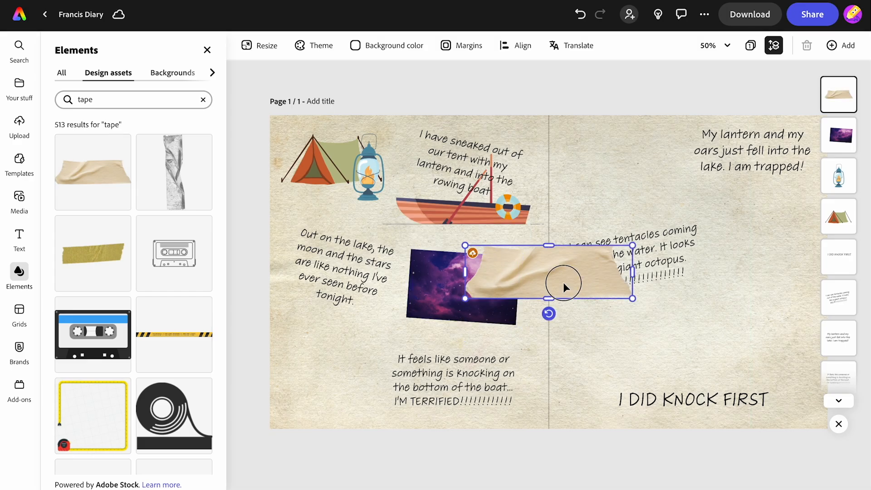
left_click_drag(563, 282, 503, 263)
left_click_drag(571, 280, 467, 250)
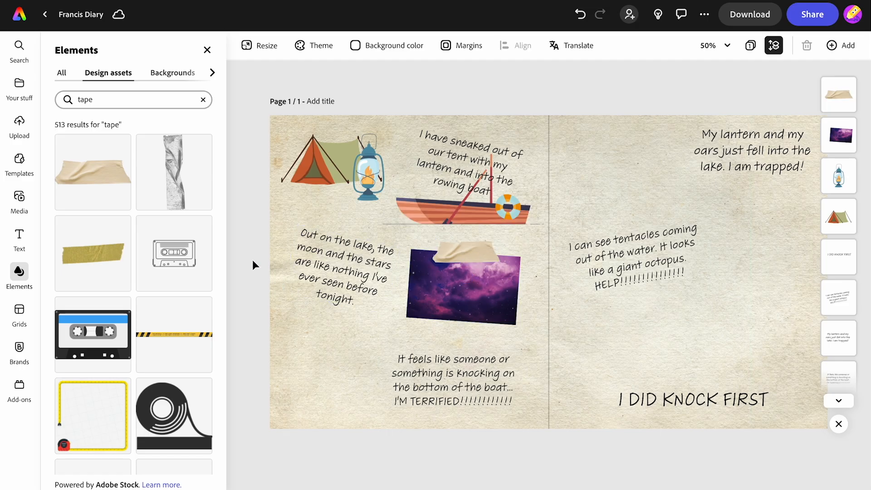
Recolor the tape strip on the night-sky photo with the teal-green duotone effect
left_click(467, 258)
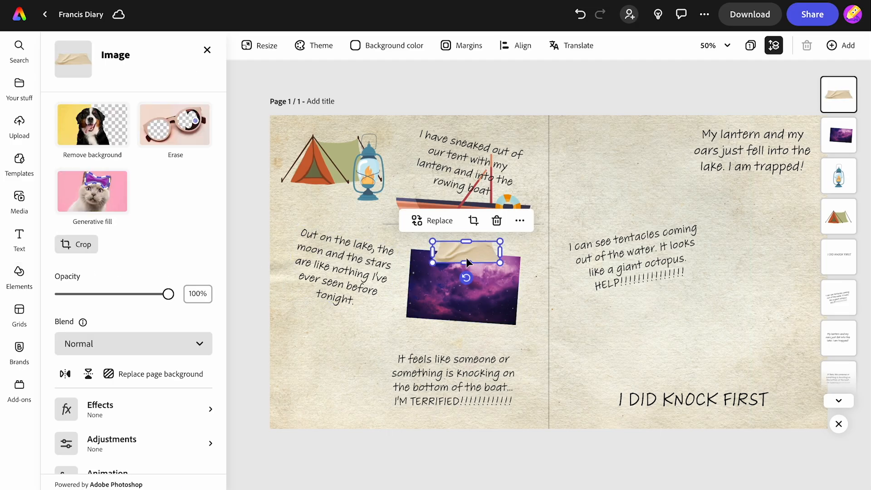
left_click(91, 410)
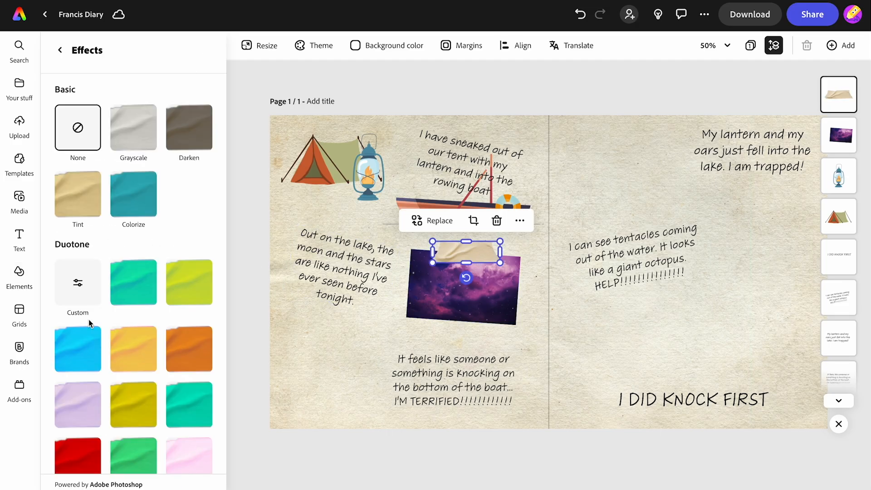
scroll(95, 347, "down", 2)
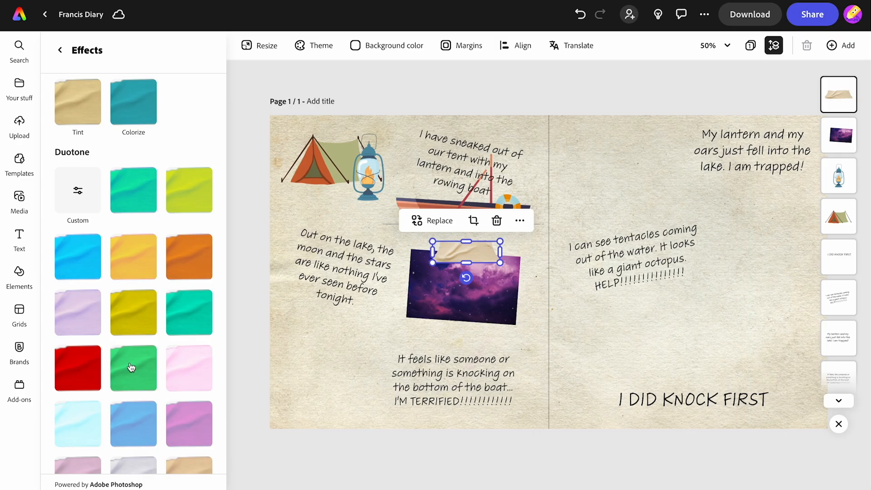
left_click(180, 334)
left_click(252, 269)
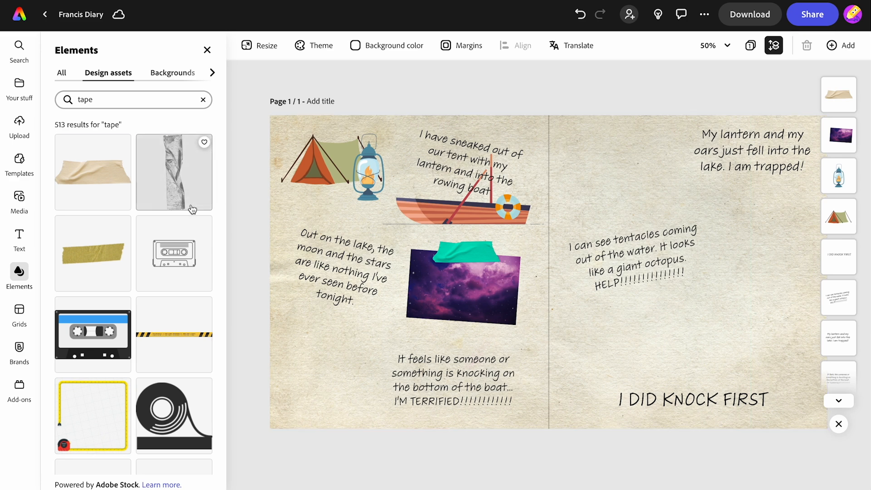
Add the outlined hand-knocking-on-door icon from a "knock" icon search and place it in the page's lower-left corner
left_click(213, 73)
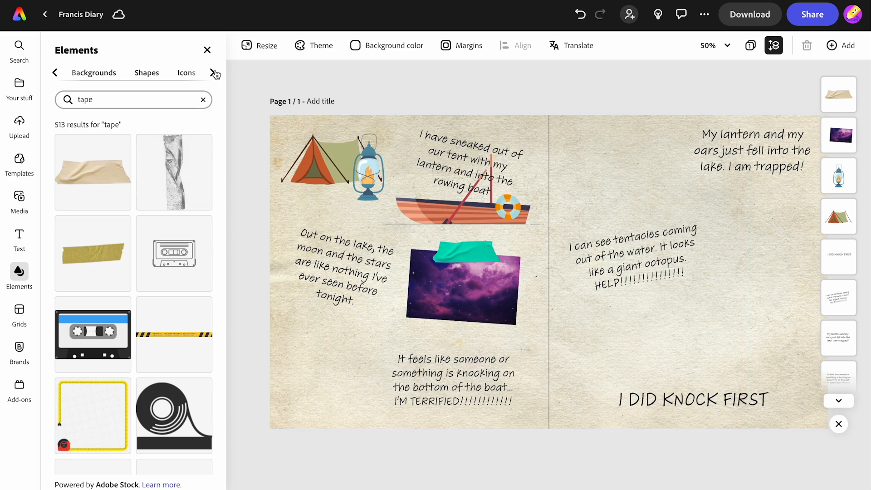
left_click(189, 75)
left_click(130, 98)
double_click(130, 99)
type("knock")
key("Return")
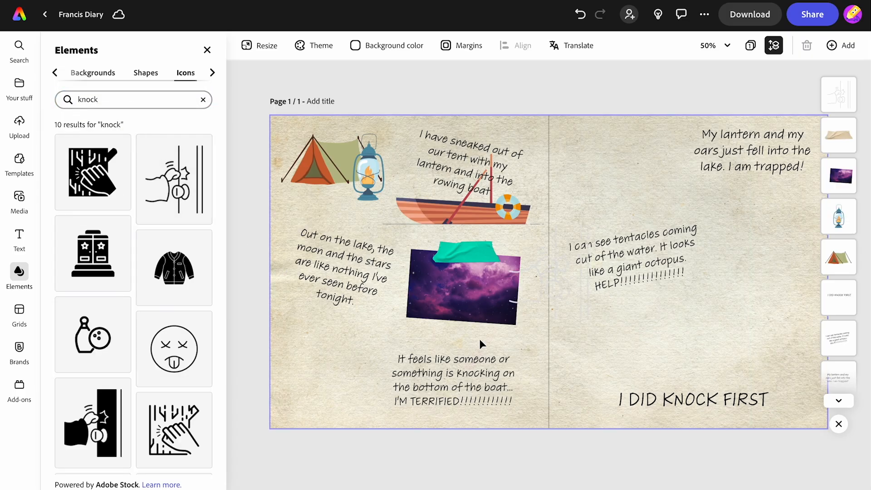
left_click_drag(570, 301, 343, 403)
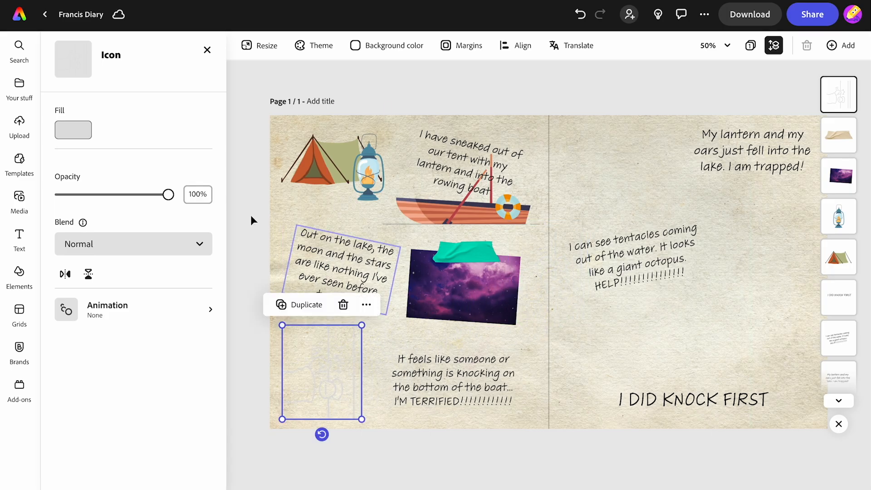
Fill the knocking-hand icon with red #D62727, shrink it slightly and move it closer to the "It feels like someone" note
left_click(77, 131)
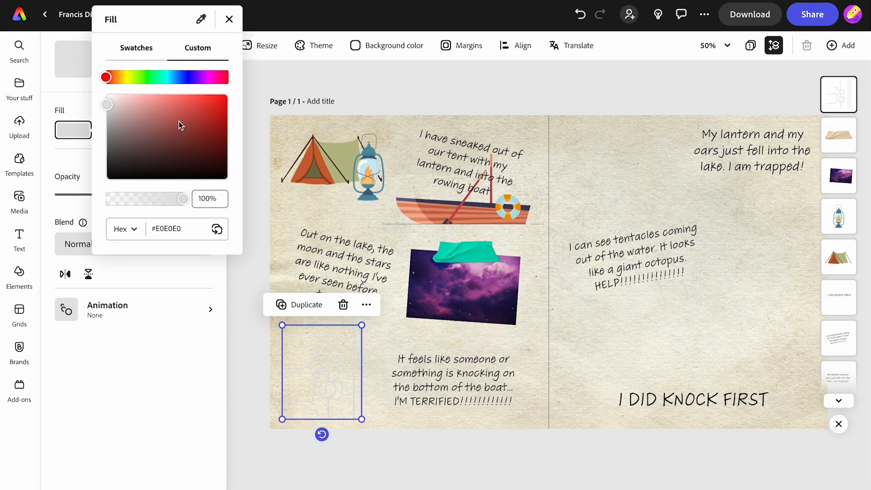
left_click(200, 119)
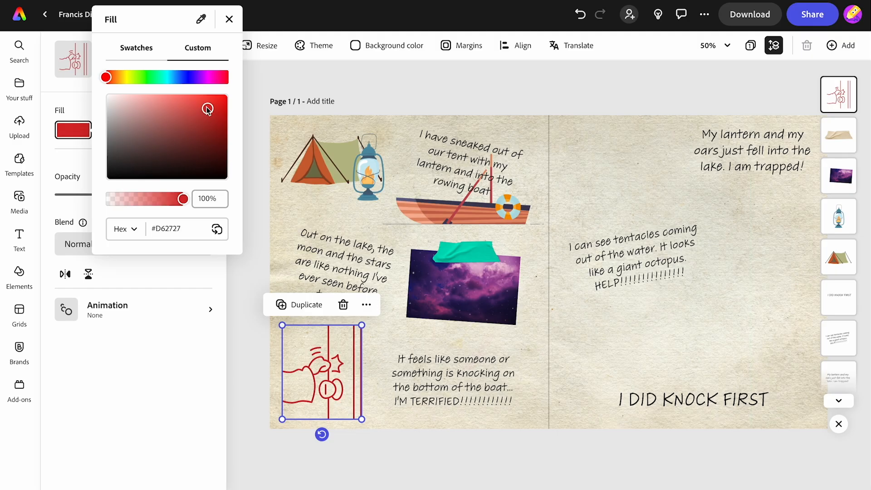
left_click(275, 76)
left_click_drag(282, 325, 289, 333)
left_click_drag(312, 361, 323, 352)
Add a wavy-lines icon from a "waves" icon search, fill it with blue and place it beside the "My lantern and my oars" note
left_click(19, 277)
left_click(203, 98)
type("waves")
key("Return")
left_click(147, 311)
left_click(87, 137)
left_click(181, 76)
left_click_drag(555, 266, 631, 170)
Duplicate the blue lantern, place the copy over the blue waves and bring it to the front
left_click(367, 182)
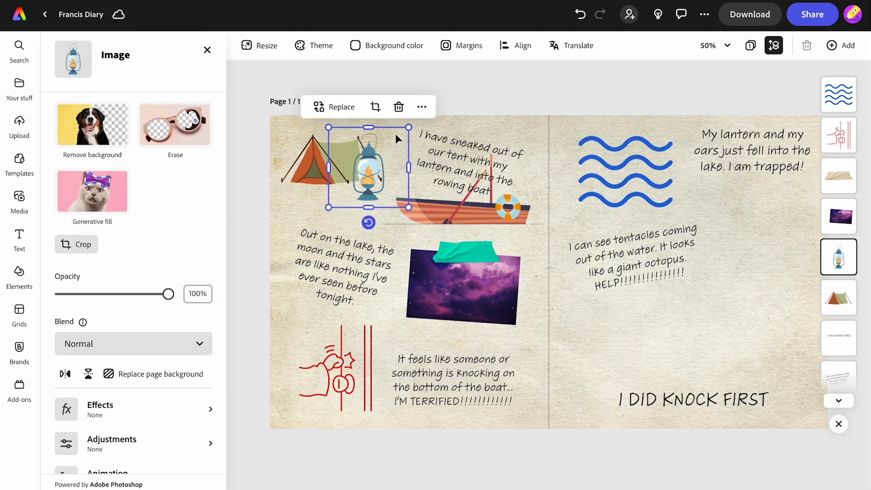
left_click(421, 107)
left_click(443, 176)
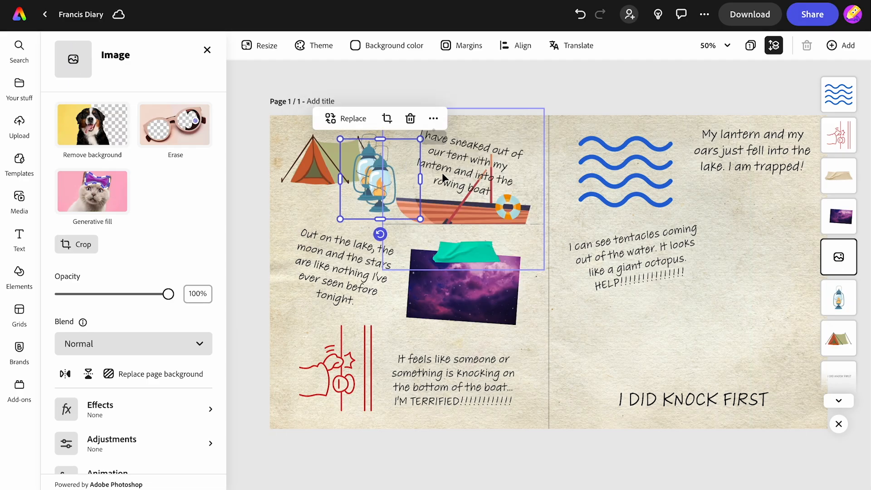
left_click_drag(388, 184, 613, 146)
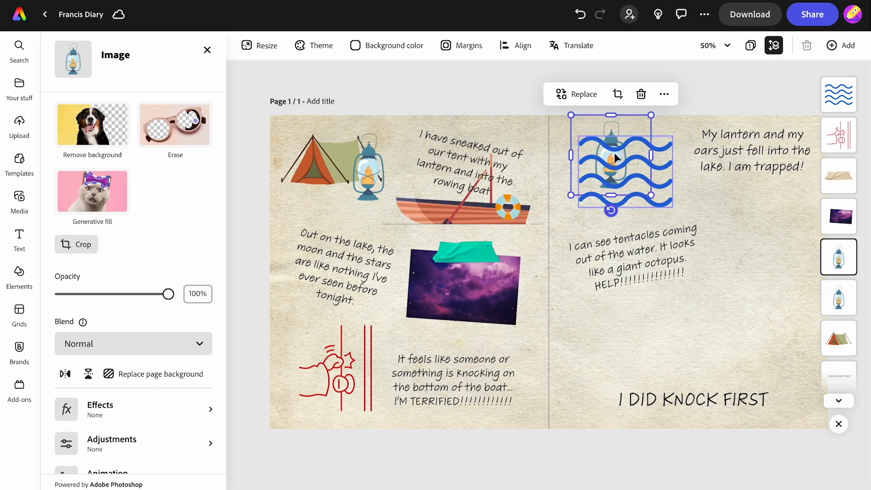
left_click(664, 94)
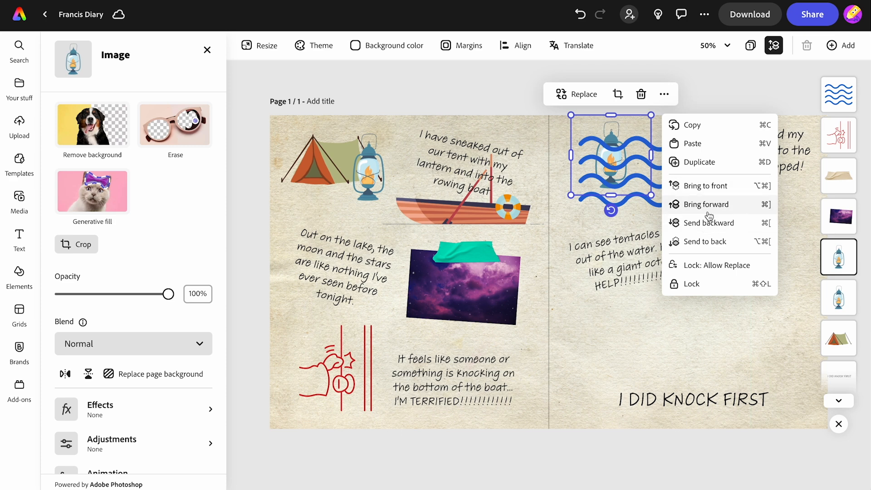
left_click(705, 186)
Tilt the copied lantern clockwise, scale it down and position it over the left part of the waves
left_click_drag(611, 210, 591, 207)
left_click_drag(633, 207, 614, 161)
left_click_drag(601, 133, 612, 157)
Add the crossed-oars icon from an "oars" icon search, fill it with black and place it over the waves beside the small lantern
left_click(19, 276)
double_click(95, 100)
type("oars")
key("Return")
scroll(142, 329, "down", 5)
left_click(163, 281)
left_click(73, 130)
left_click(108, 180)
left_click_drag(502, 320, 620, 185)
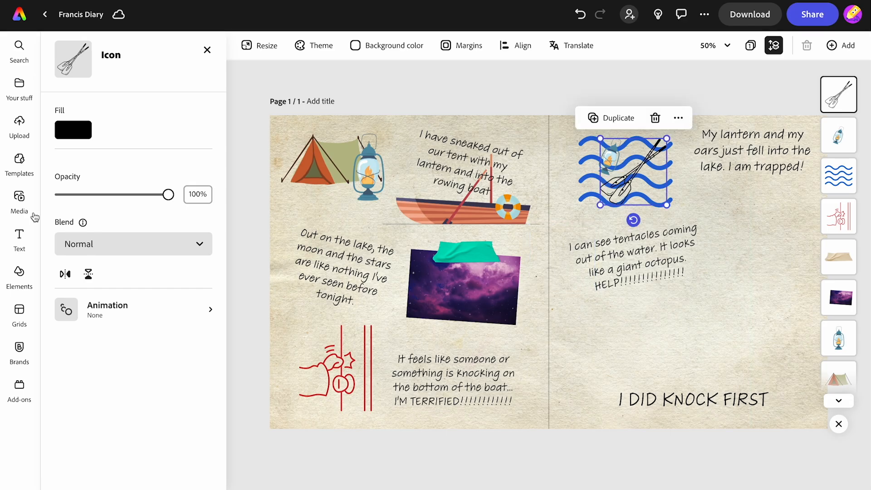
Search the stock photos for "octopus" and add the red octopus on a white background to the page
left_click(19, 200)
left_click(131, 155)
type("octopus")
key("Return")
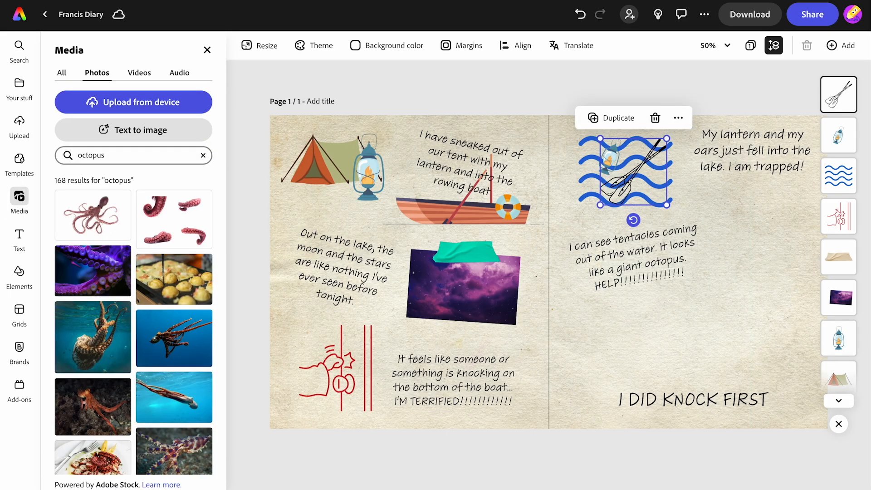
left_click(89, 223)
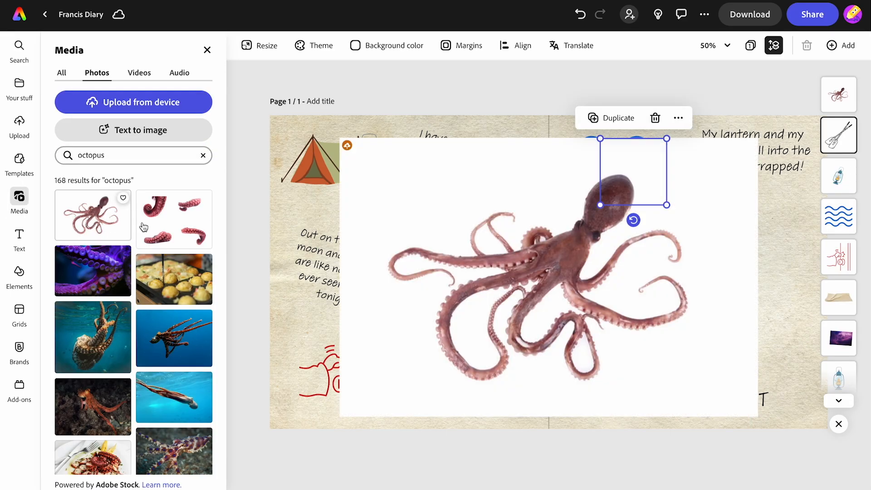
left_click(434, 257)
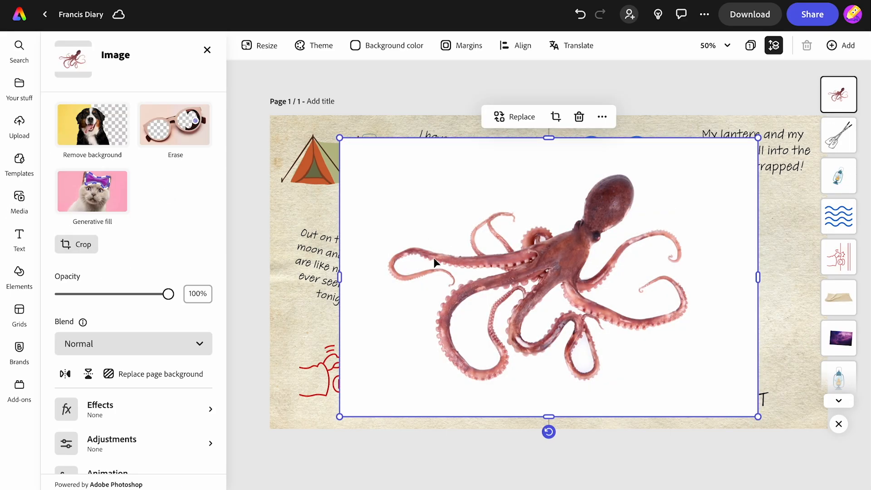
Remove the octopus photo's background, scale the octopus down and place it beside the tentacles note
left_click(99, 124)
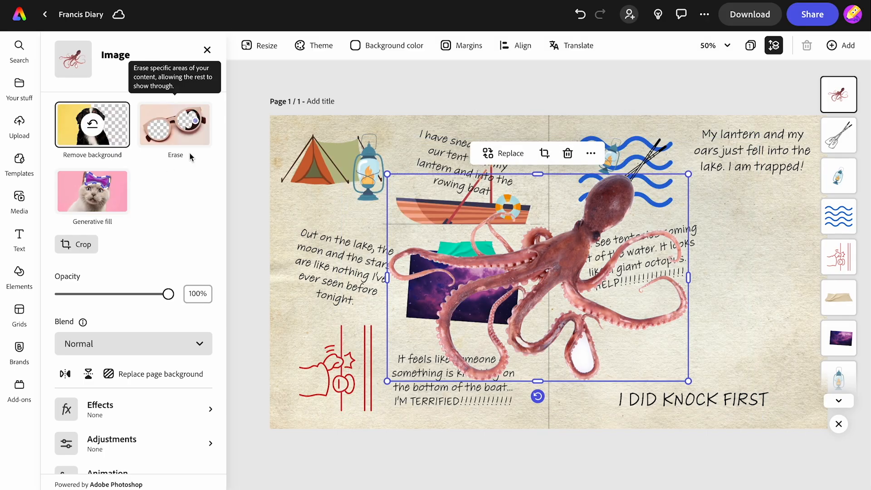
left_click_drag(386, 174, 581, 302)
left_click_drag(649, 320, 761, 226)
left_click_drag(680, 280, 638, 305)
left_click_drag(715, 269, 752, 269)
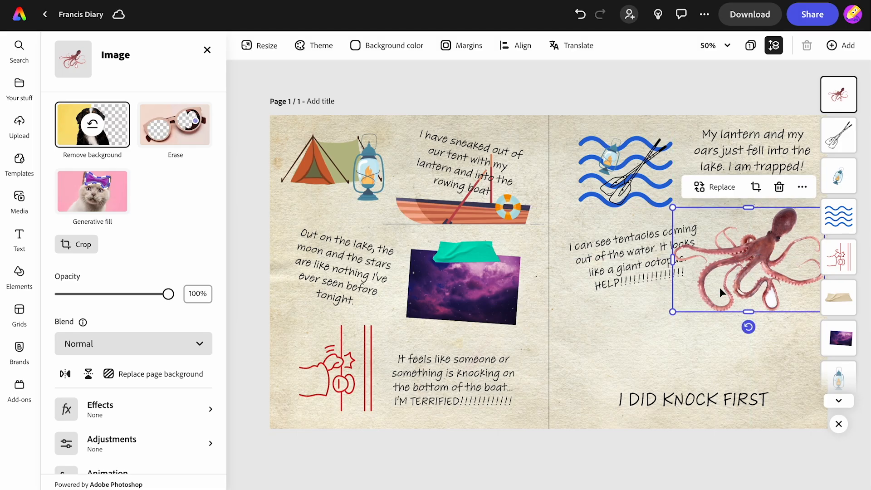
Enlarge the "I DID KNOCK FIRST" text to size 96 and reposition it within the lower right page
left_click(673, 399)
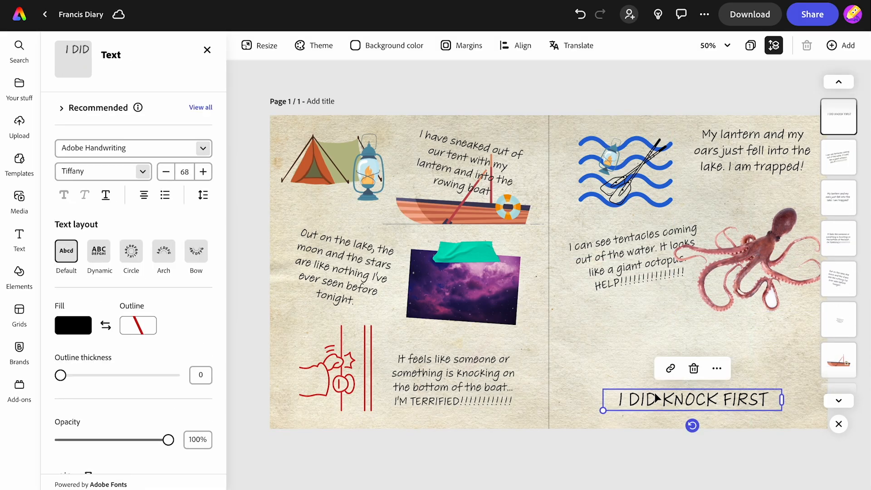
left_click_drag(603, 411, 535, 442)
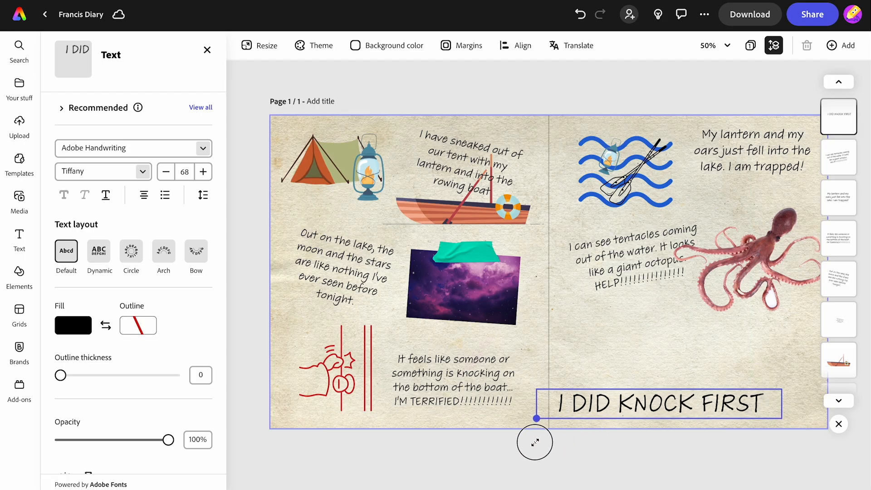
left_click_drag(619, 408, 658, 393)
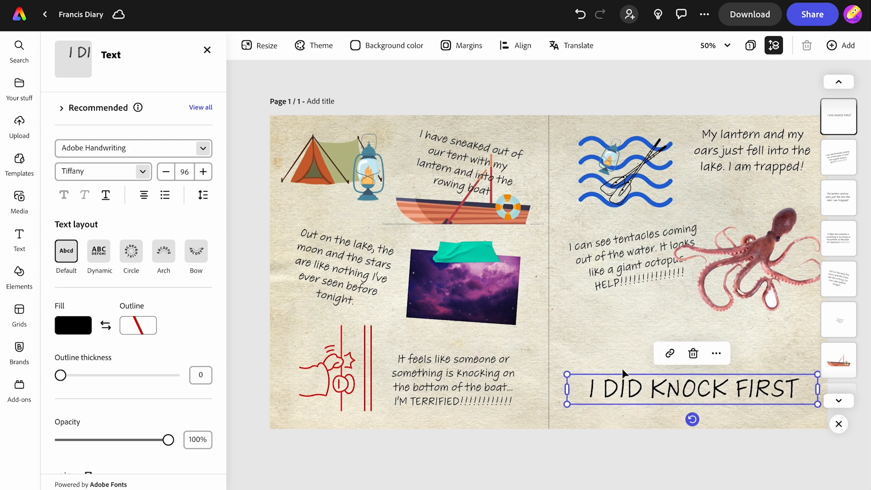
Change the "I DID KNOCK FIRST" font to Jinky Regular and enlarge it to size 147 on the lower right page
left_click(99, 146)
type("j")
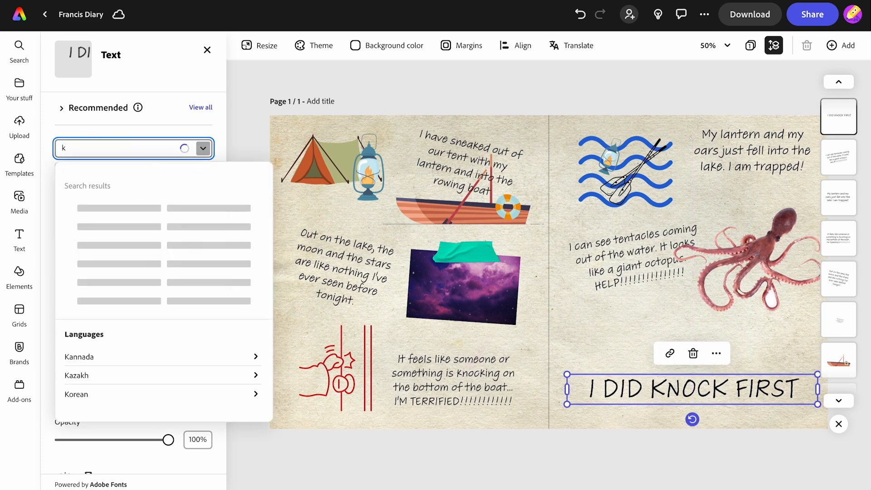
type("inky")
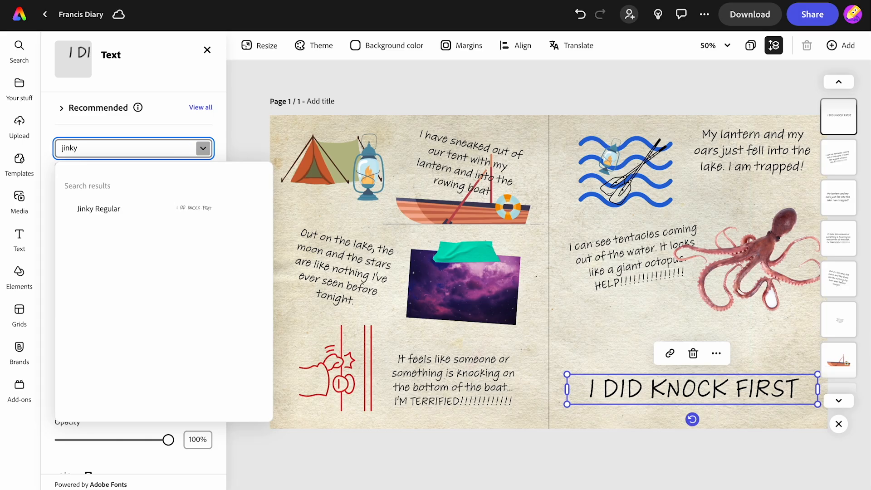
left_click(98, 208)
left_click_drag(574, 375, 432, 358)
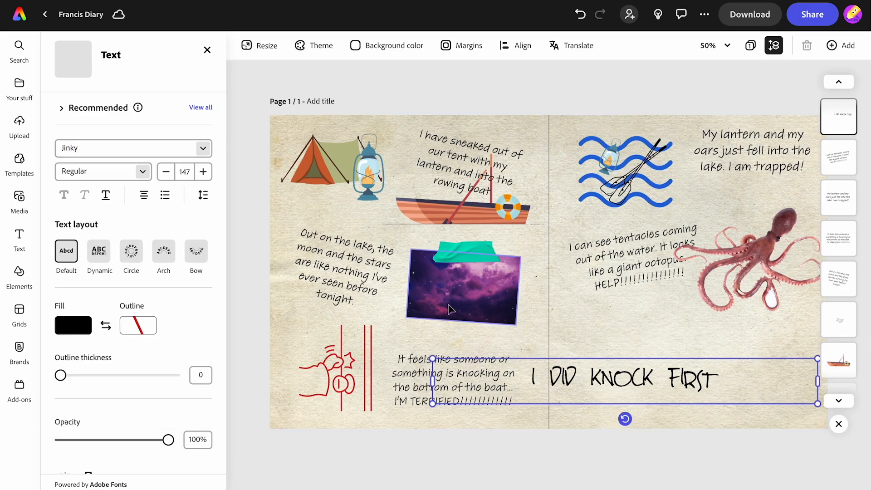
left_click_drag(590, 377, 664, 381)
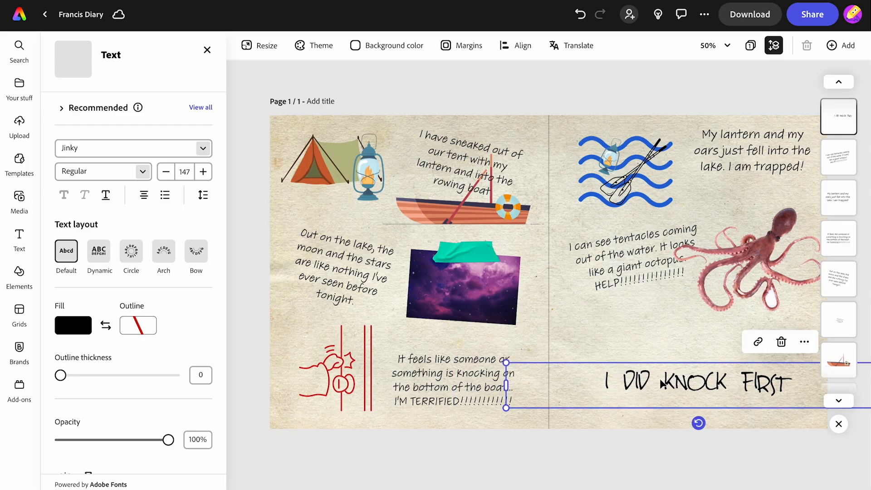
Fill the "I DID KNOCK FIRST" text with a custom muddy brown, #6E543B
left_click(72, 327)
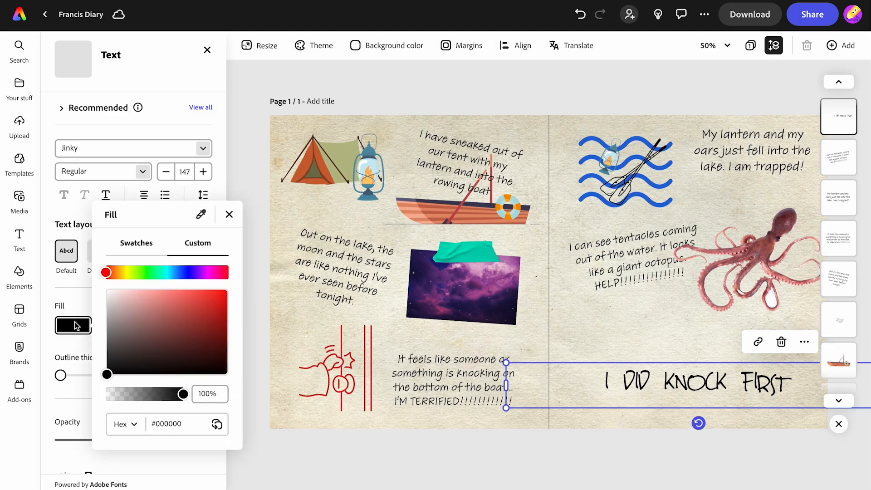
left_click_drag(109, 274, 116, 273)
left_click_drag(107, 375, 163, 339)
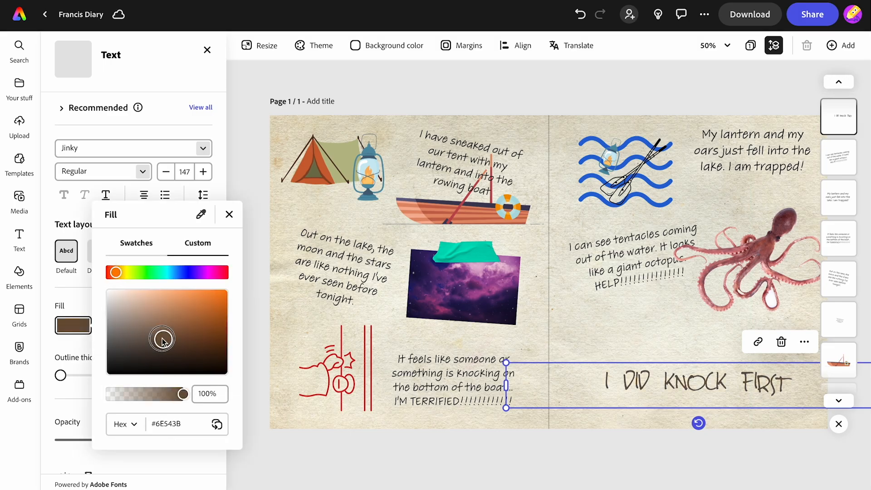
left_click(226, 217)
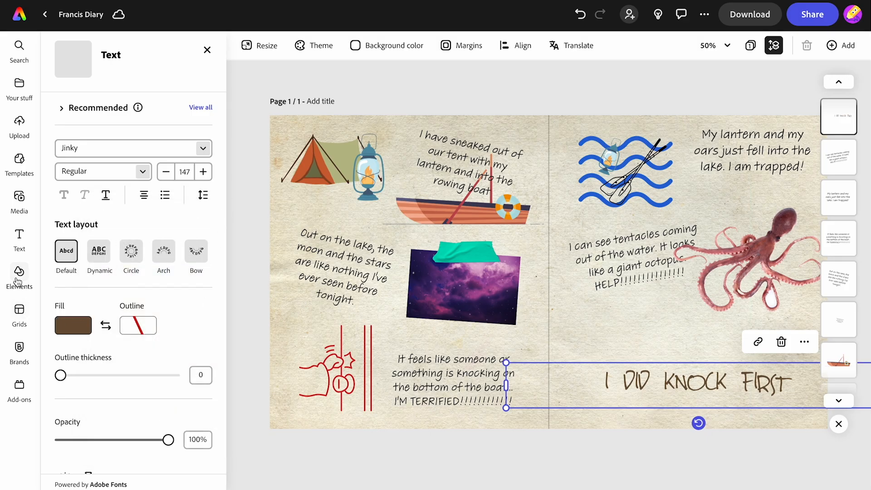
Search the stock photos for "mud" and add the brown dust-splash image on a white background to the page
left_click(21, 198)
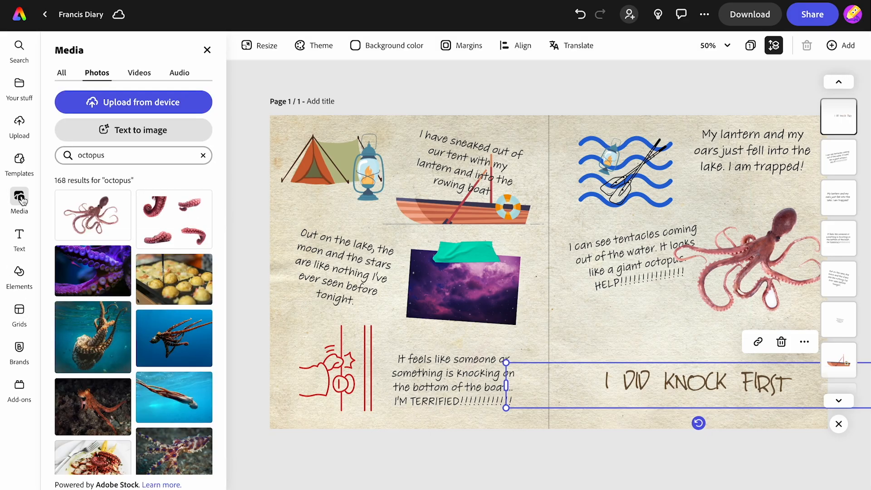
double_click(86, 156)
type("m")
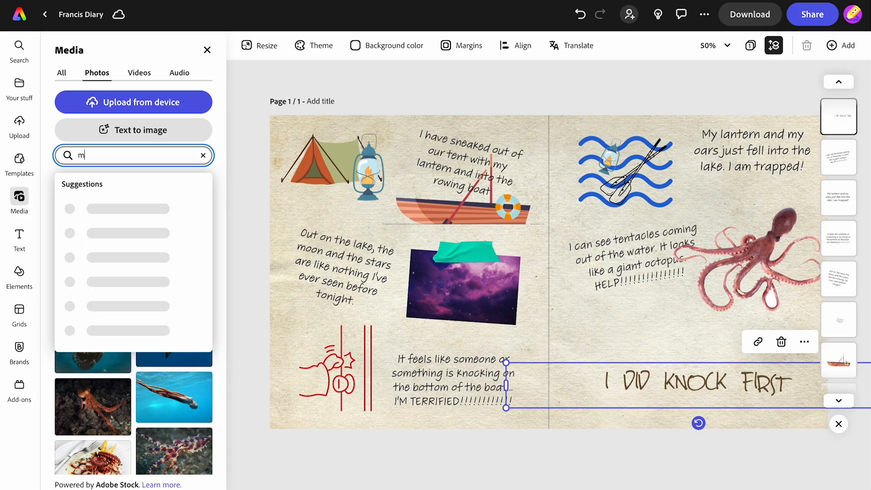
type("ud")
key("Return")
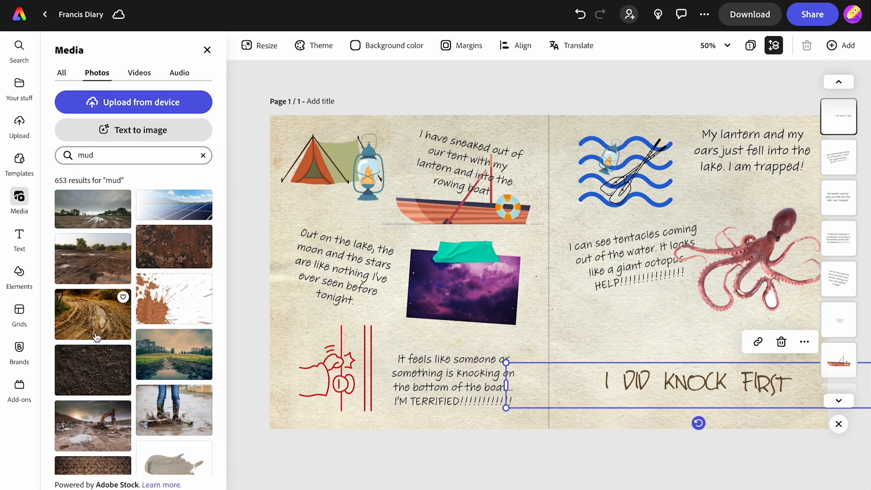
scroll(96, 337, "down", 10)
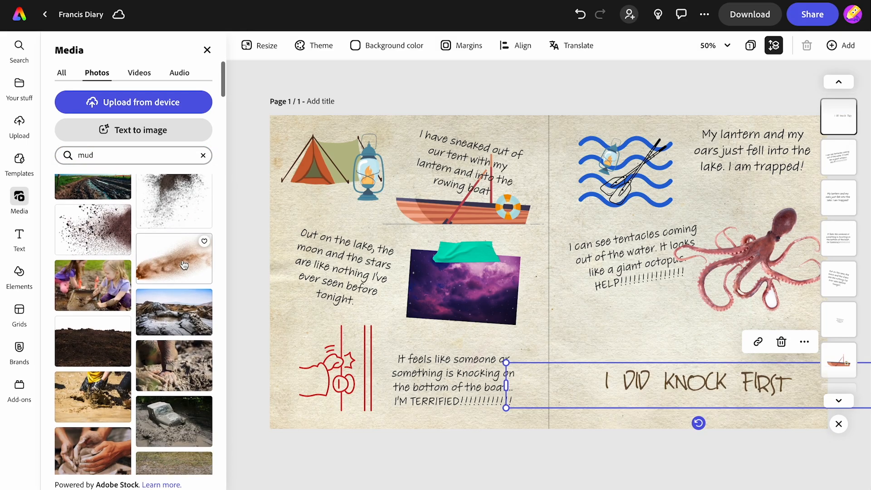
left_click(183, 265)
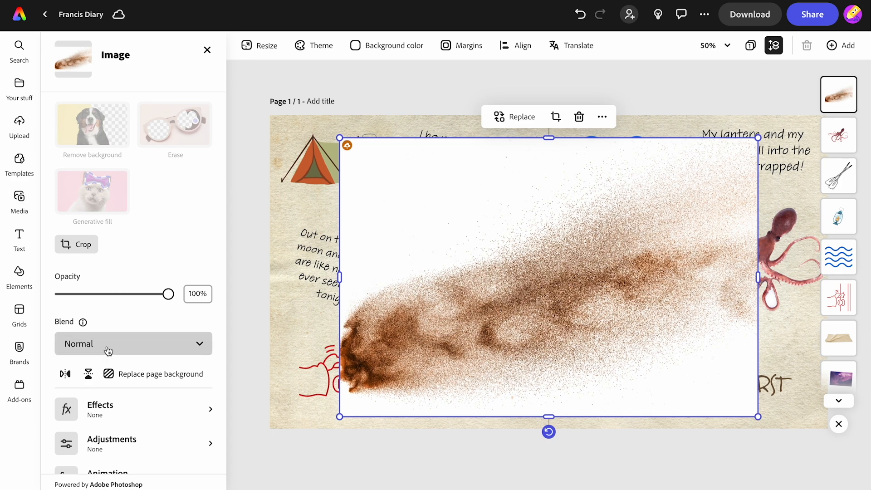
Blend the mud image with Multiply and place it, tilted slightly clockwise, over the lower part of the right page
left_click(108, 349)
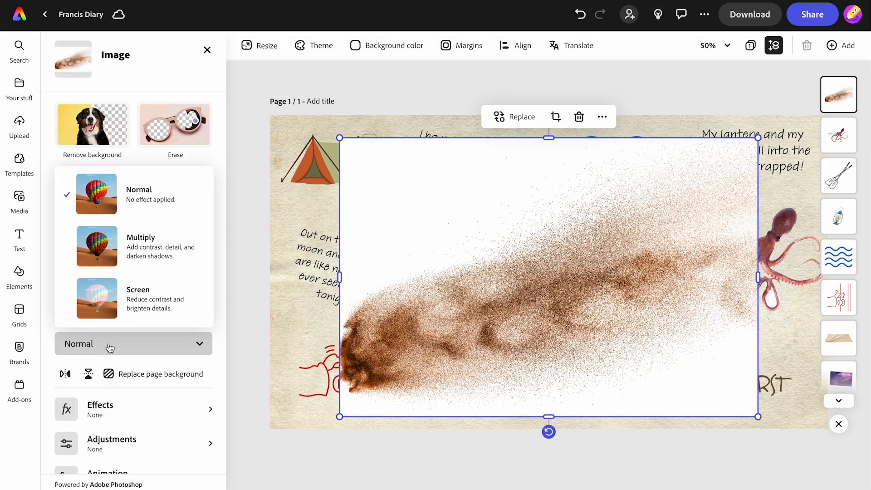
left_click(112, 257)
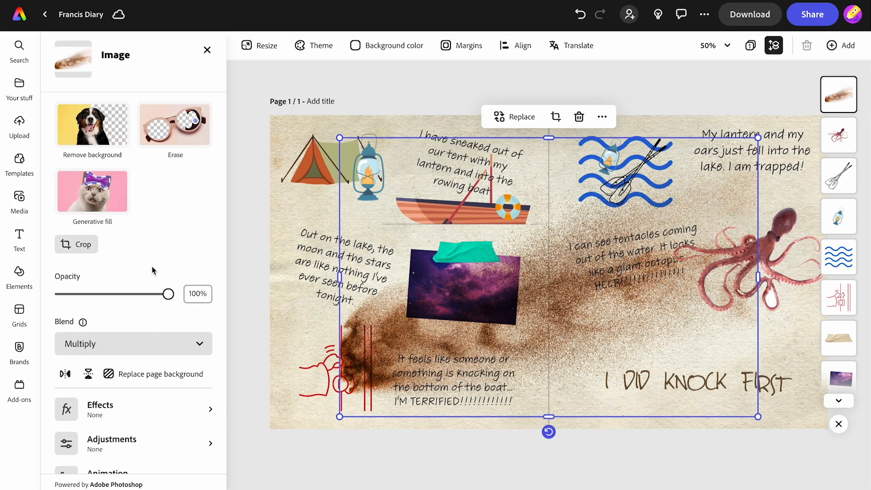
left_click_drag(512, 299, 761, 384)
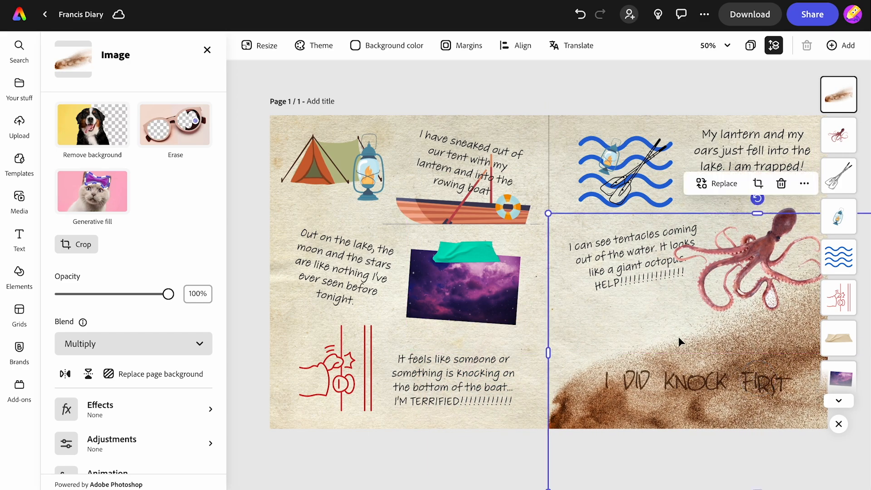
left_click_drag(757, 202, 765, 198)
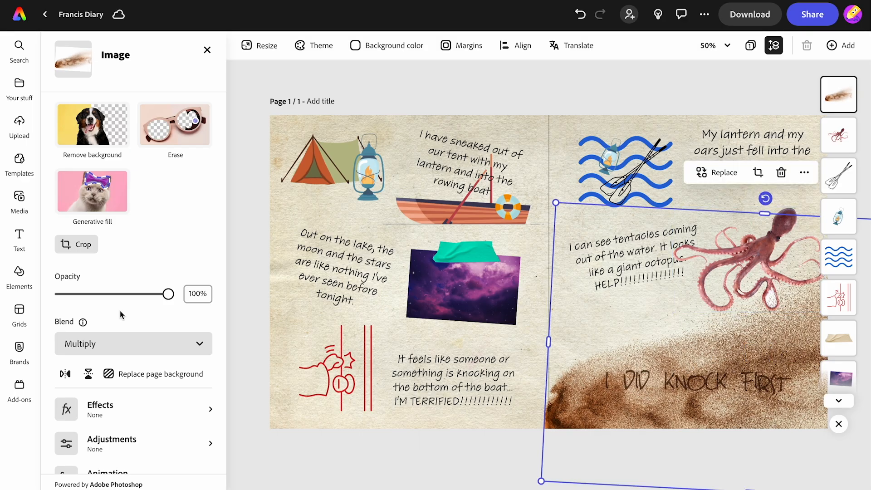
Lower the mud image's opacity to roughly half so it appears faded behind the lettering, and deselect it
left_click(118, 295)
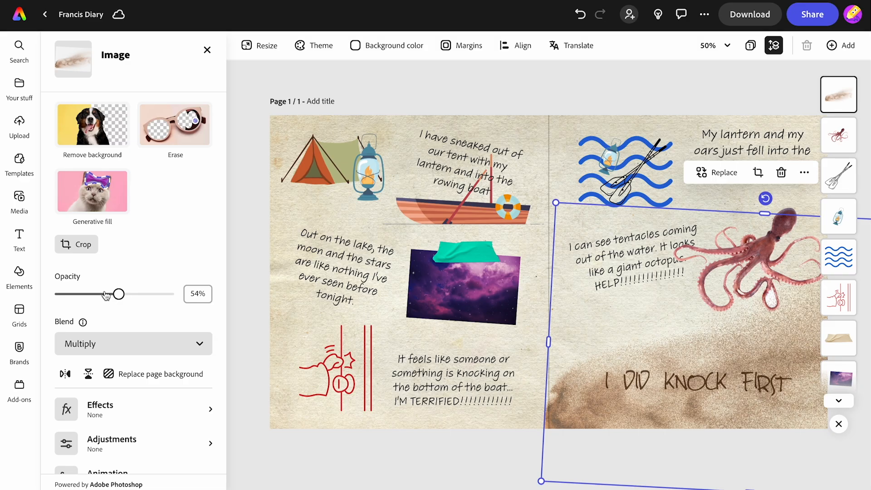
left_click_drag(106, 295, 102, 295)
left_click(234, 268)
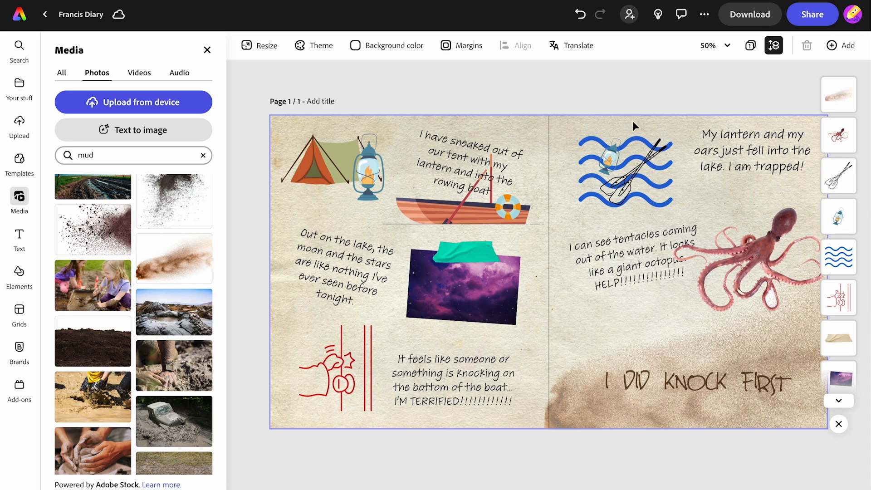
Create a view-only link for sharing the diary file
left_click(812, 15)
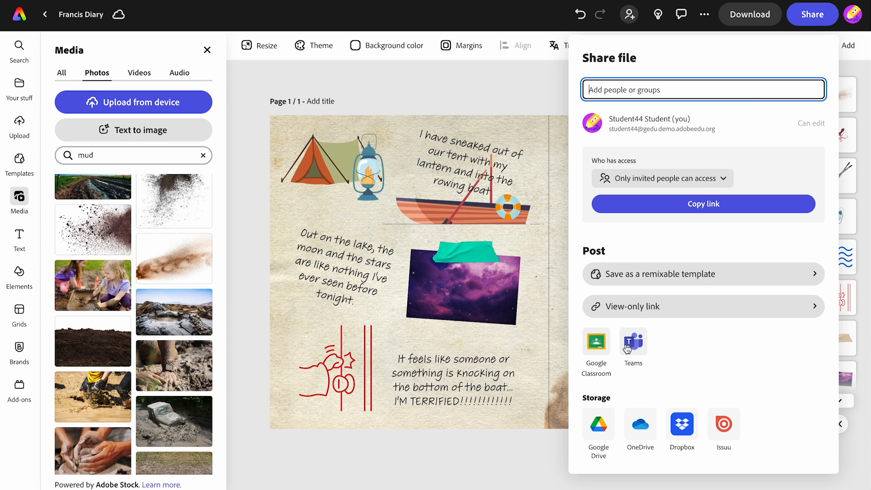
left_click(640, 306)
left_click(666, 349)
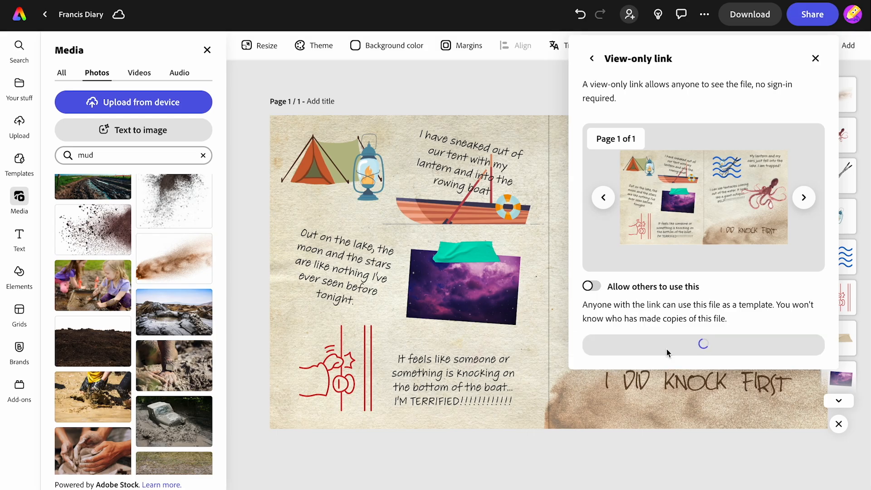